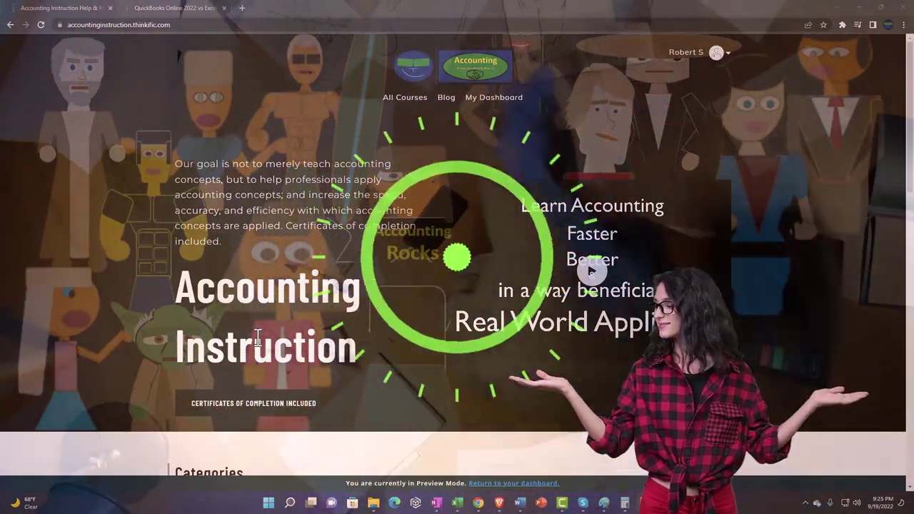
Look through the site's course categories and the lesson sections of the QuickBooks Online 2022 vs Excel course.
scroll(126, 393, down, 5)
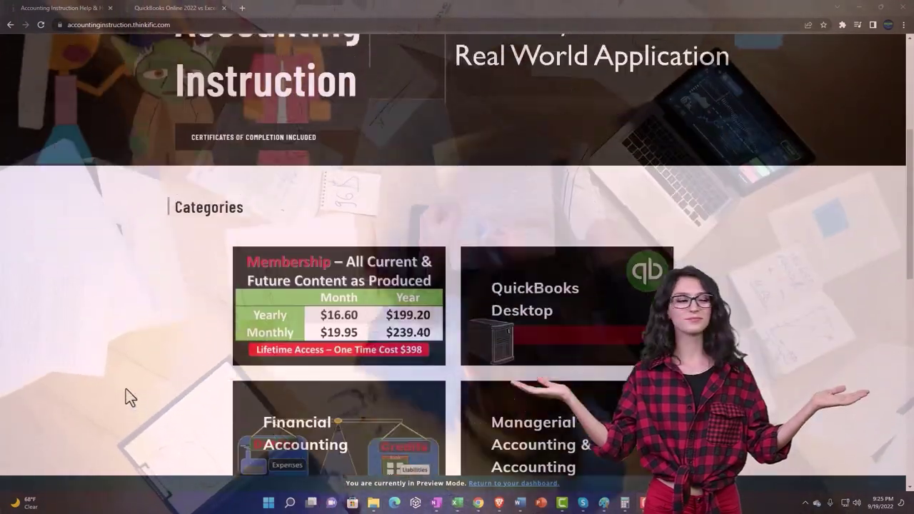
scroll(126, 389, down, 1)
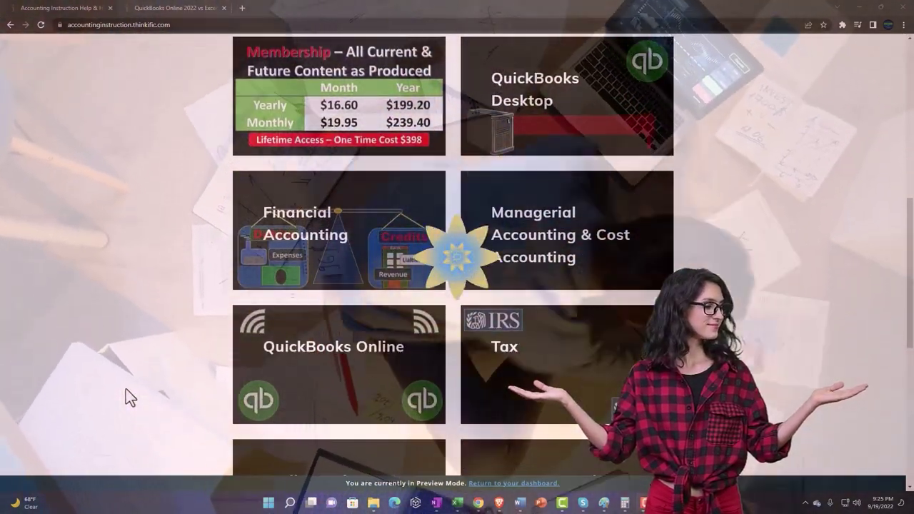
scroll(126, 388, down, 2)
scroll(125, 388, down, 4)
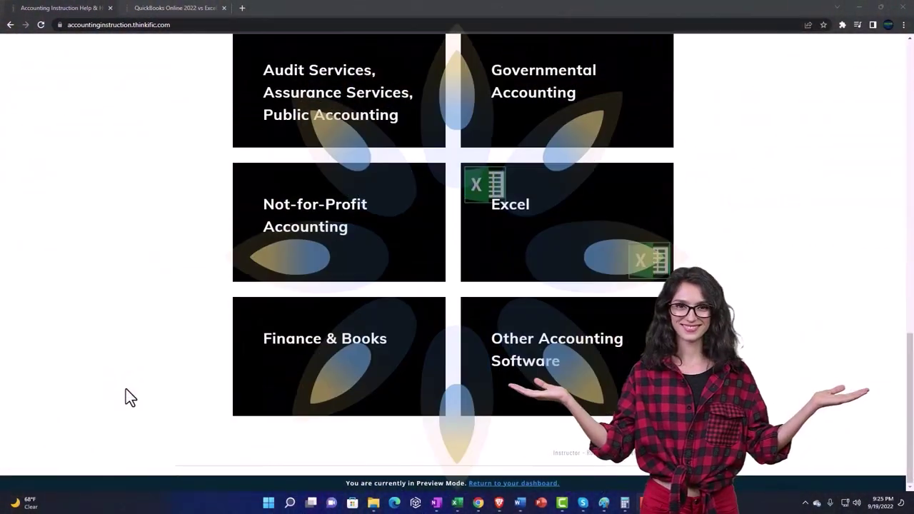
click(163, 8)
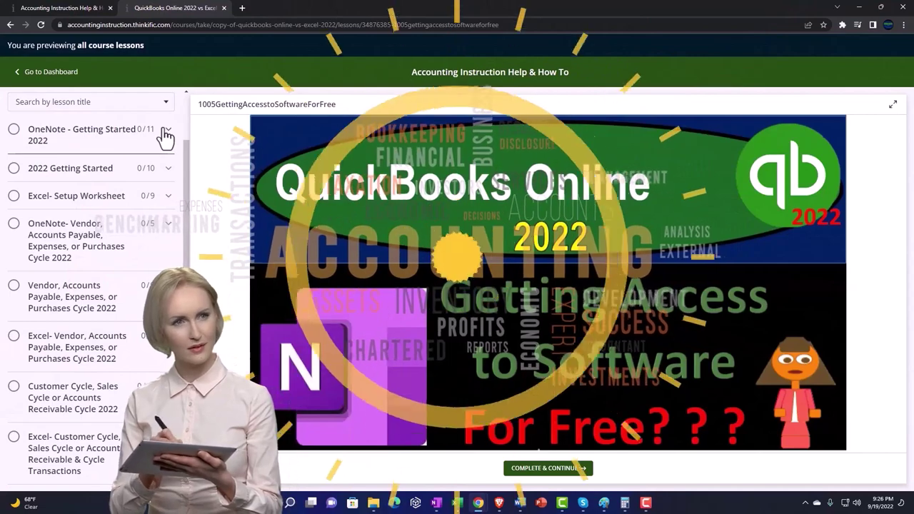
click(165, 133)
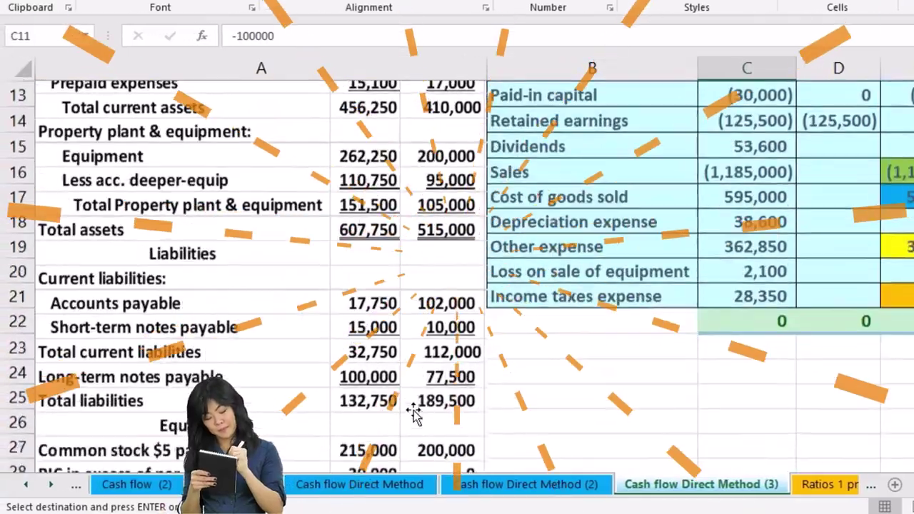
Review the balance sheet, income statement and additional information in column A, and bring the account differences and cash flow statement into view.
scroll(414, 412, down, 6)
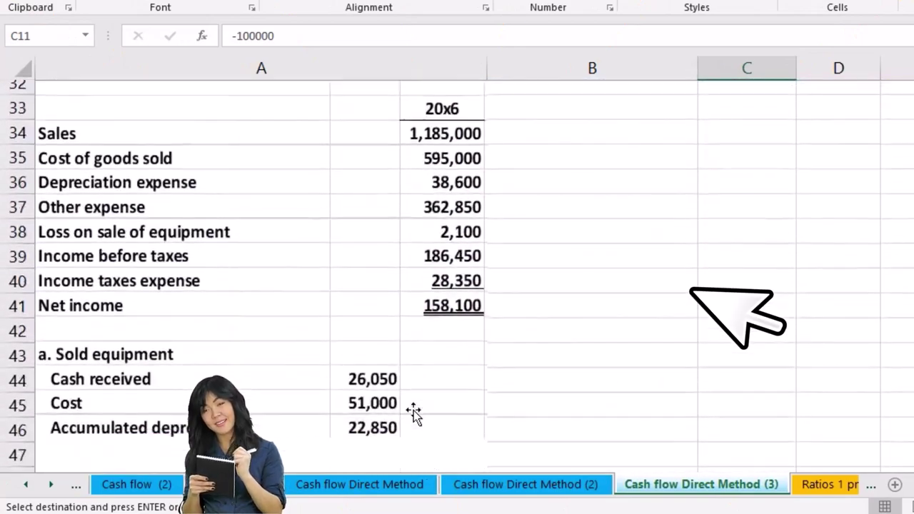
scroll(414, 413, down, 1)
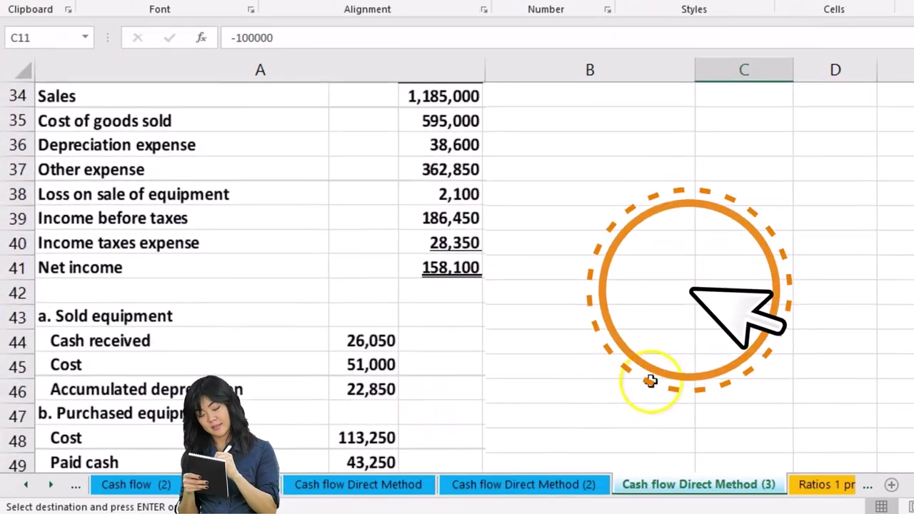
scroll(657, 364, up, 9)
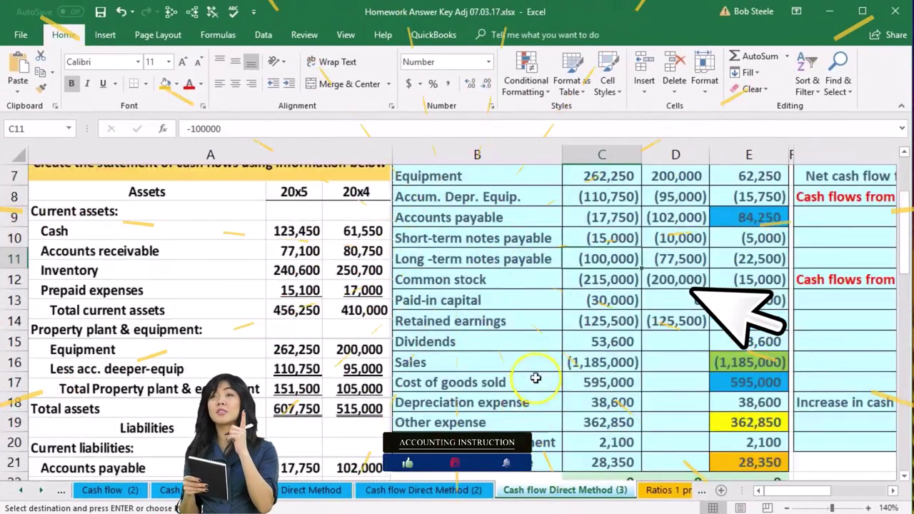
scroll(535, 378, up, 2)
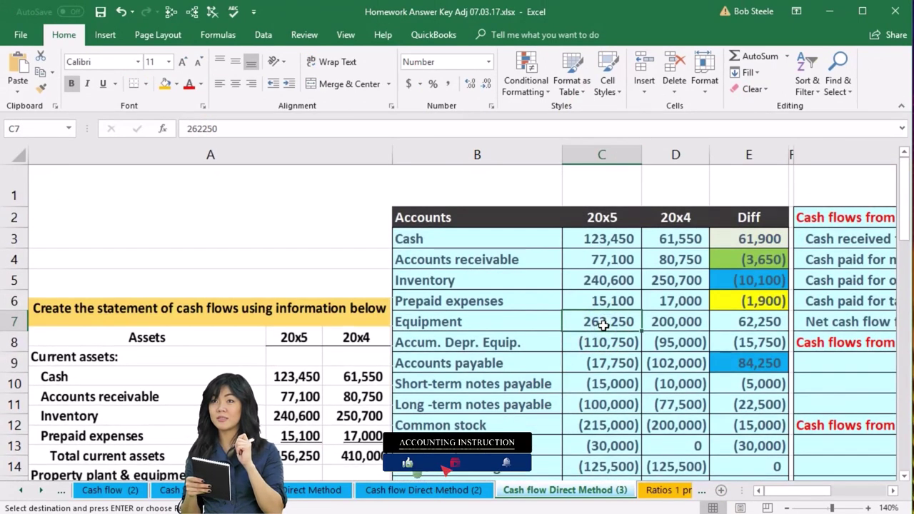
key(Right)
key(Right)
key(Right)
key(Right)
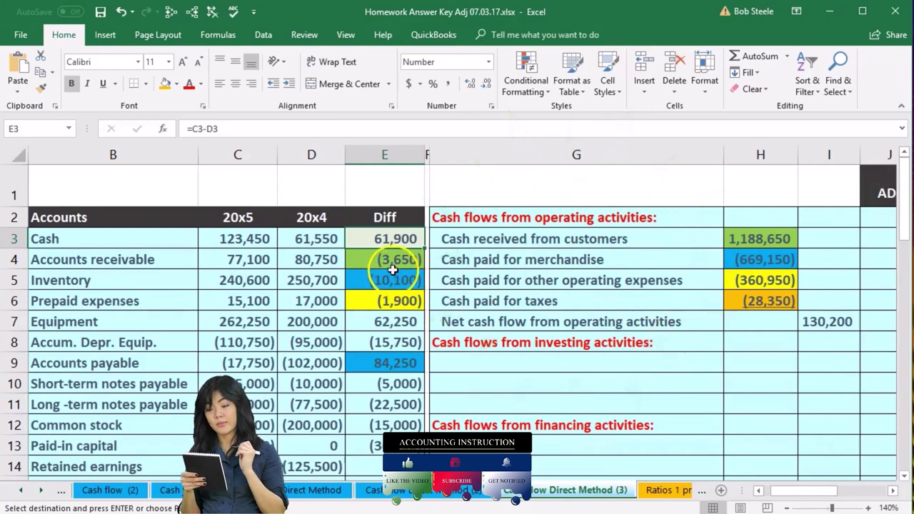
Select the non-cash account differences in E4:E21 to check their sum against the increase in cash.
drag(390, 265, 389, 363)
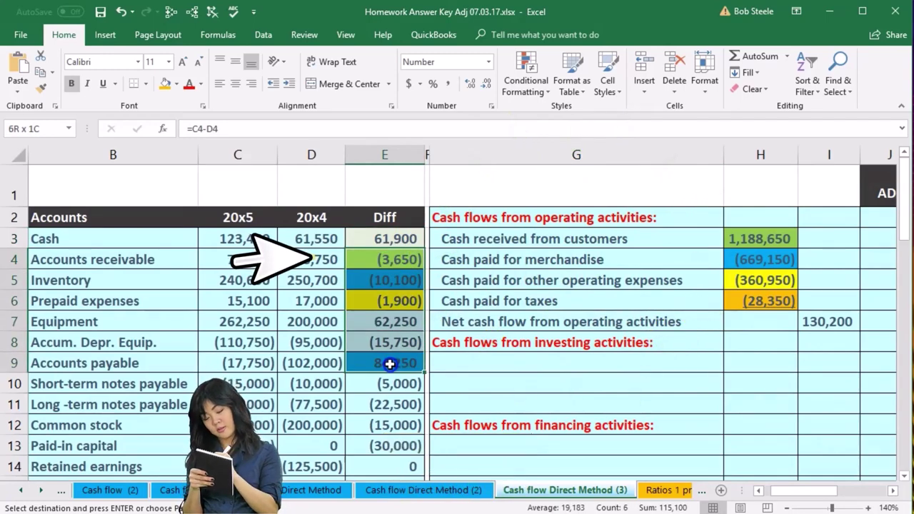
mouse_move(390, 421)
mouse_down()
mouse_move(380, 475)
mouse_move(380, 433)
mouse_up()
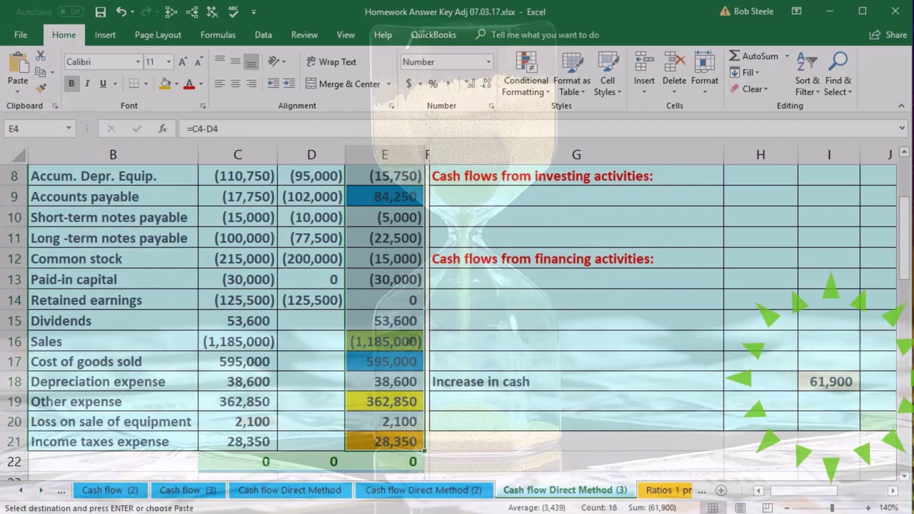
click(582, 399)
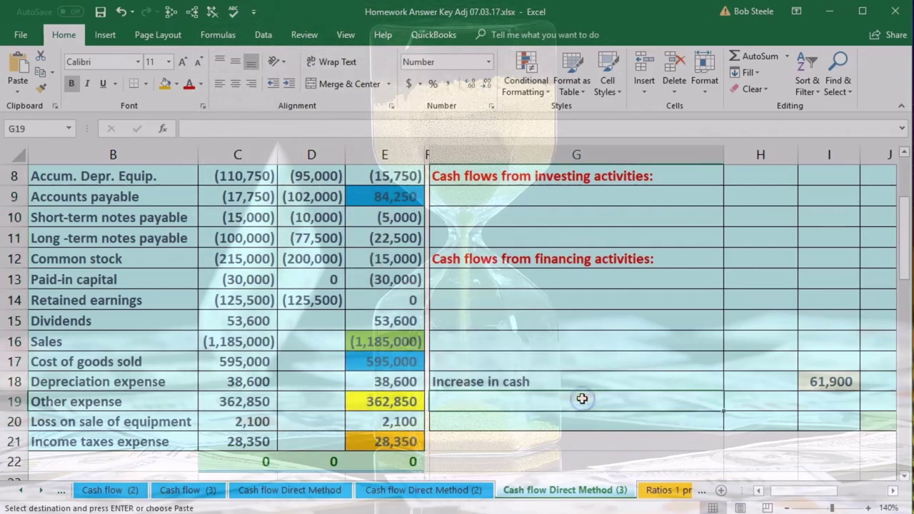
Examine the operating, investing and financing sections of the cash flow statement alongside the account differences in column E.
scroll(582, 398, up, 2)
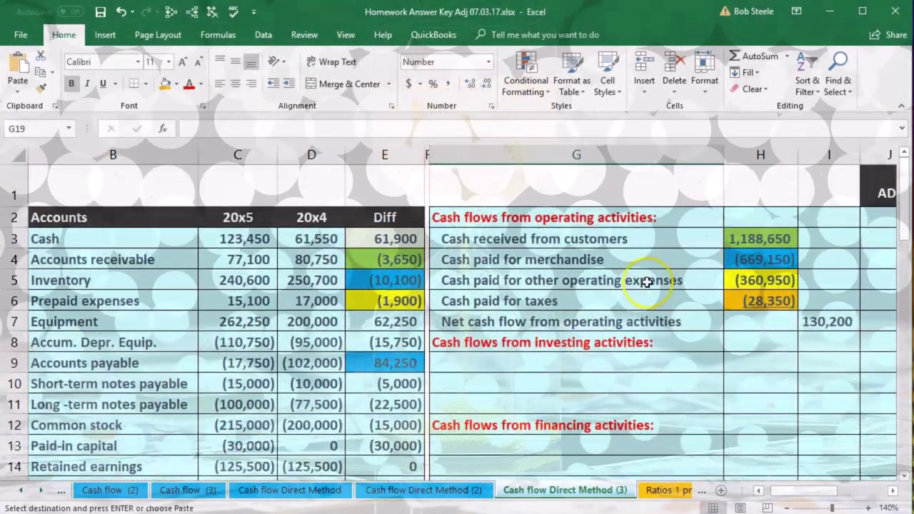
scroll(585, 244, up, 1)
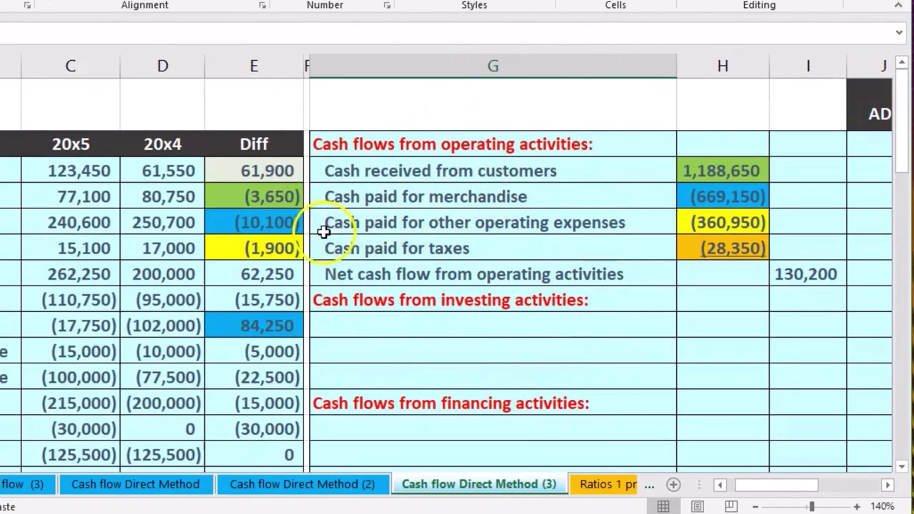
scroll(345, 340, down, 2)
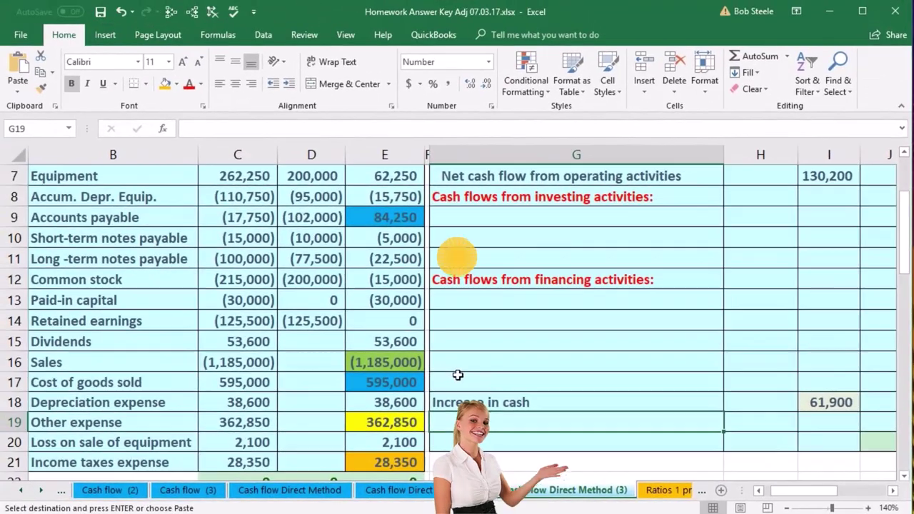
scroll(455, 391, down, 1)
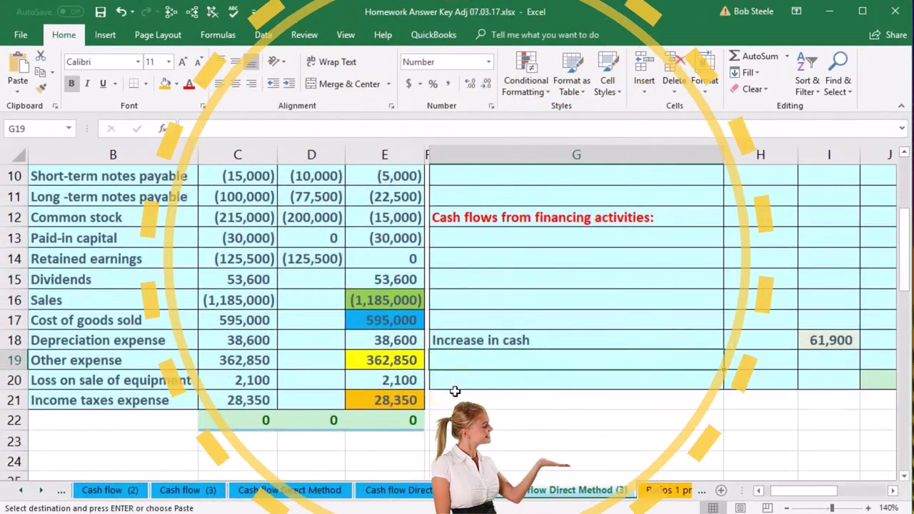
scroll(455, 392, up, 2)
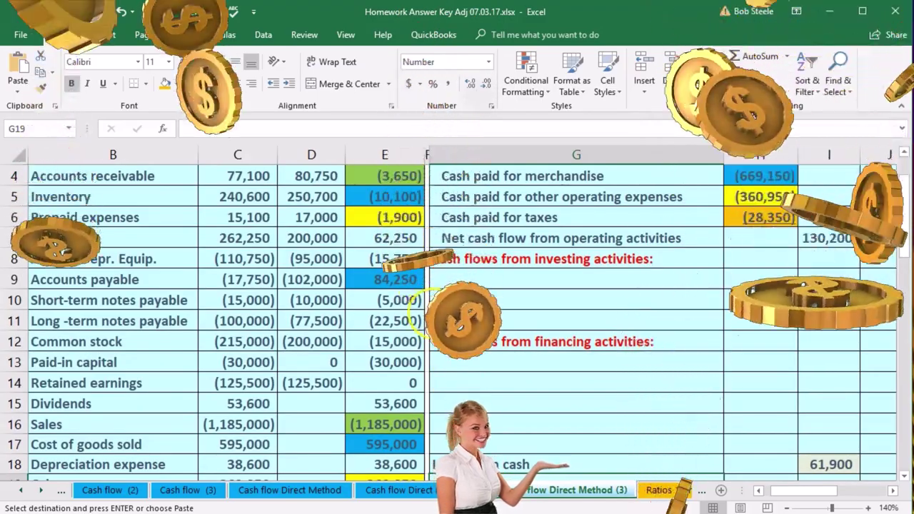
scroll(433, 313, up, 1)
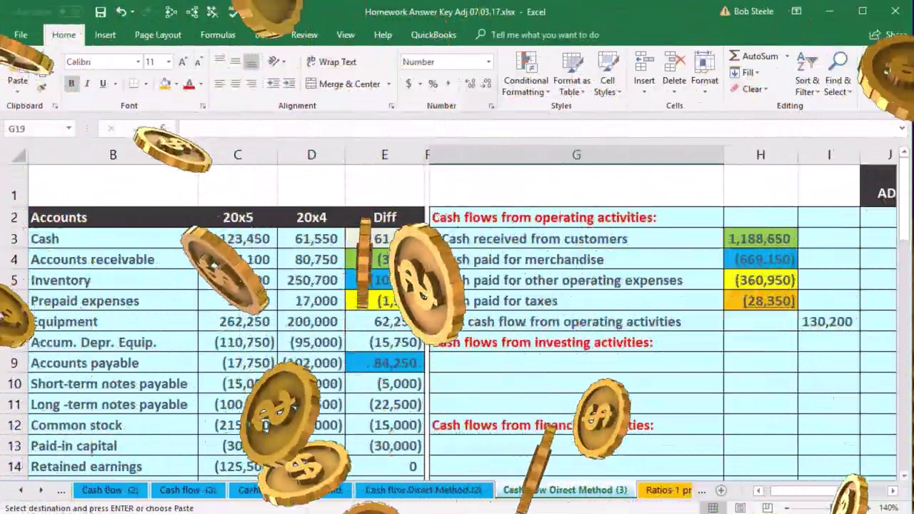
scroll(433, 313, down, 2)
scroll(433, 313, down, 1)
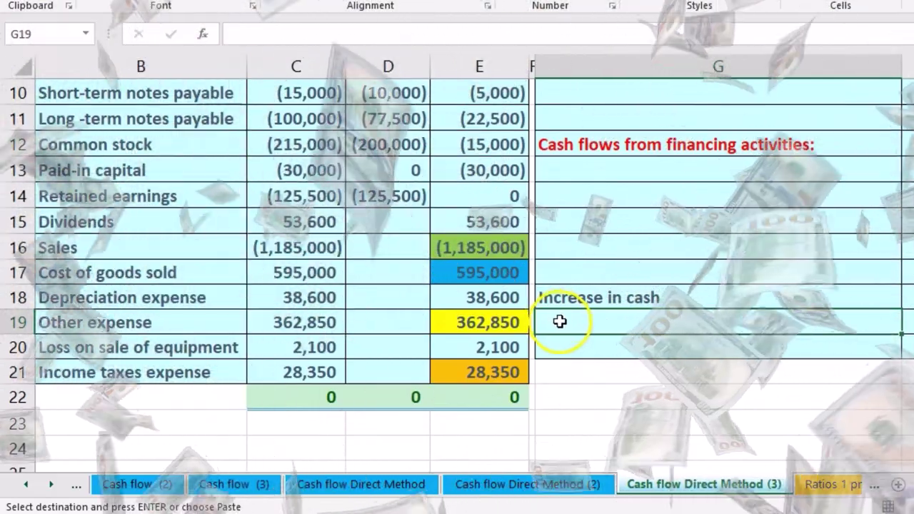
scroll(560, 322, up, 3)
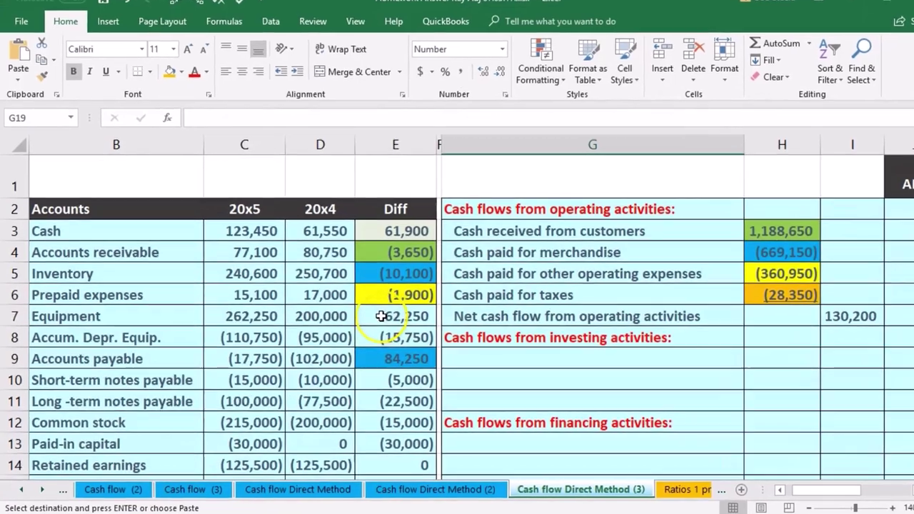
Fill the Equipment difference in cell E7 with standard red.
click(369, 321)
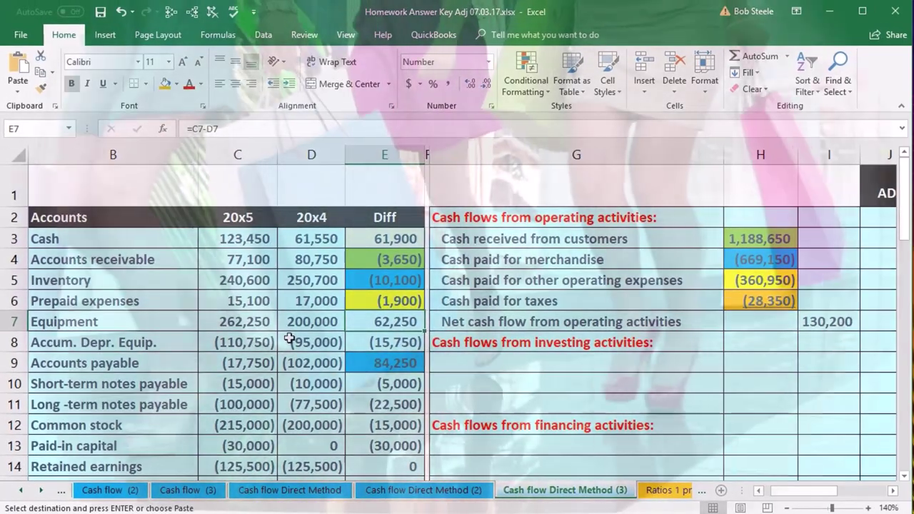
right_click(364, 321)
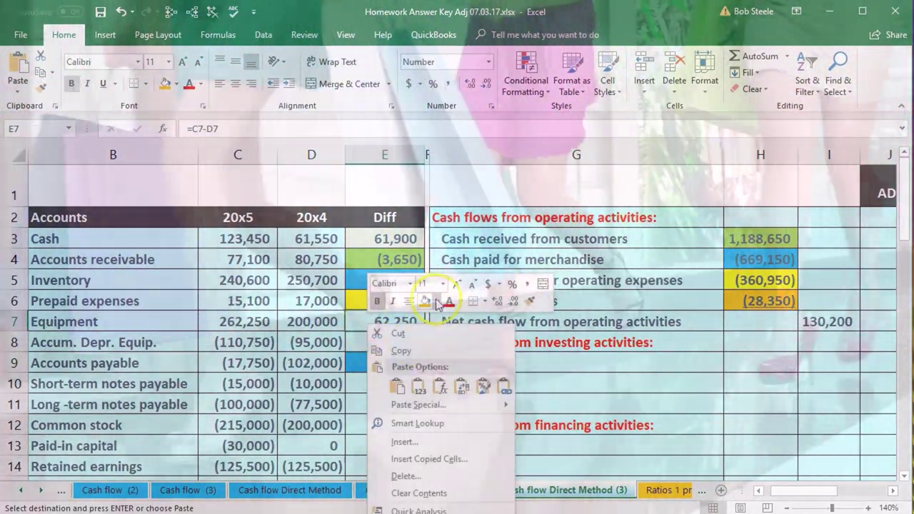
click(436, 301)
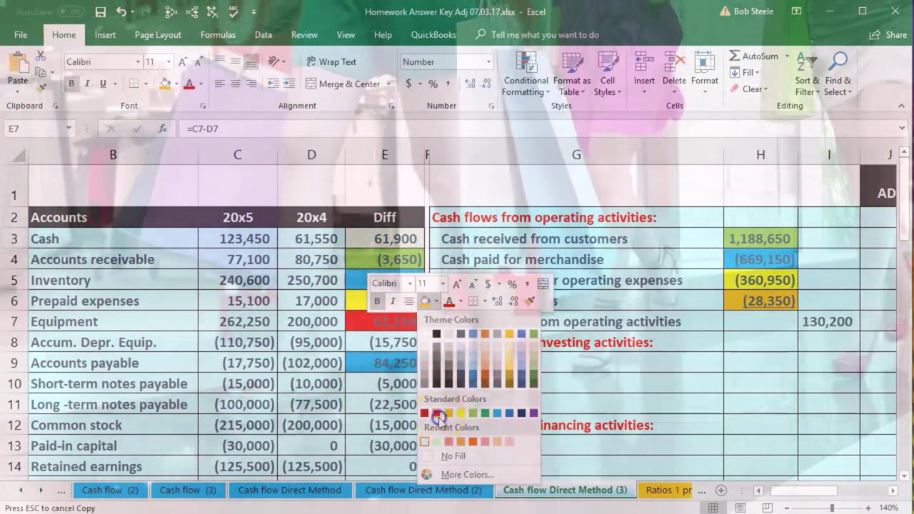
click(437, 413)
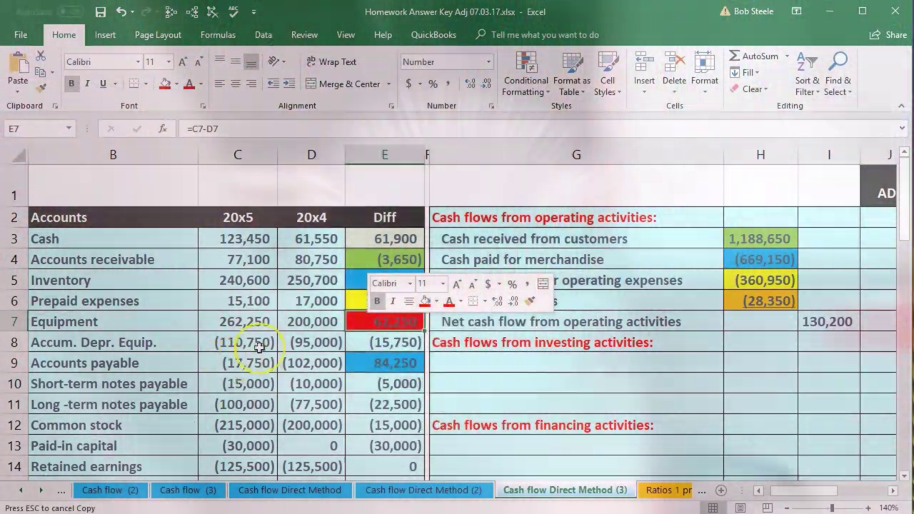
Examine the Equipment and Accum. Depr. Equip. differences and compare them with the investing and financing sections.
click(302, 322)
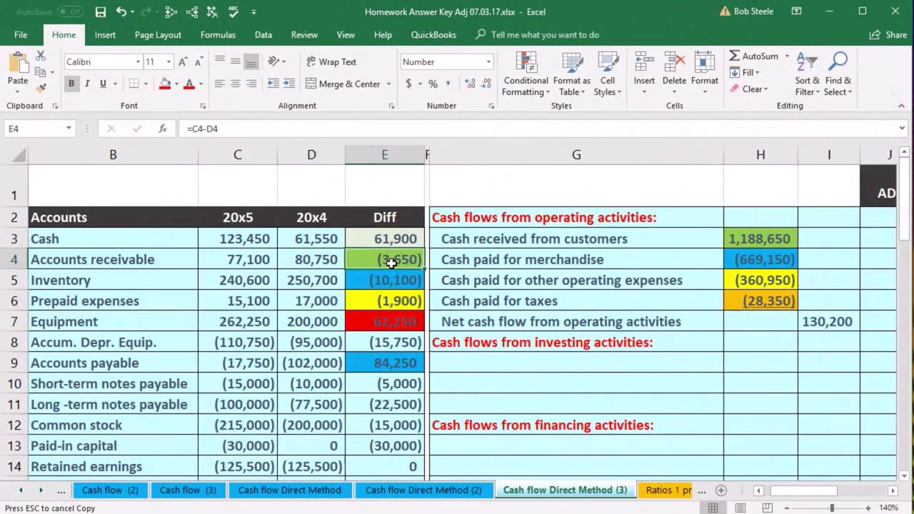
click(366, 323)
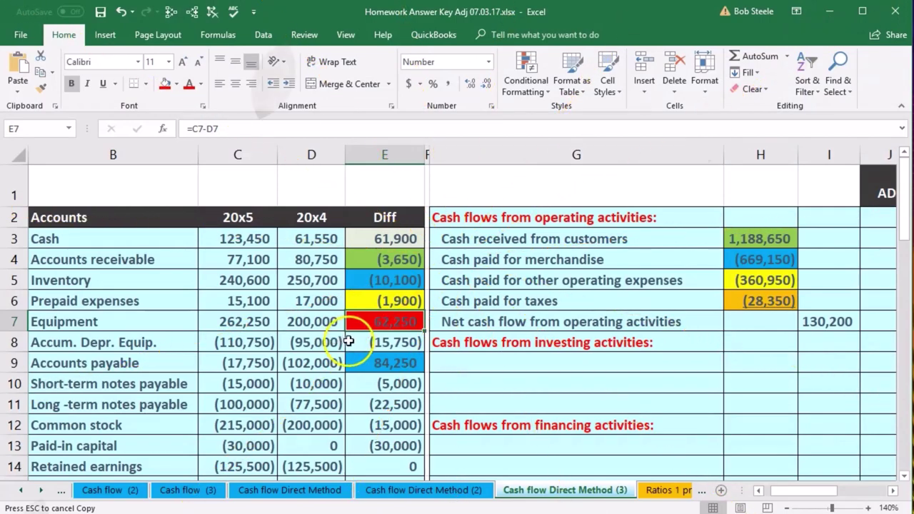
click(350, 342)
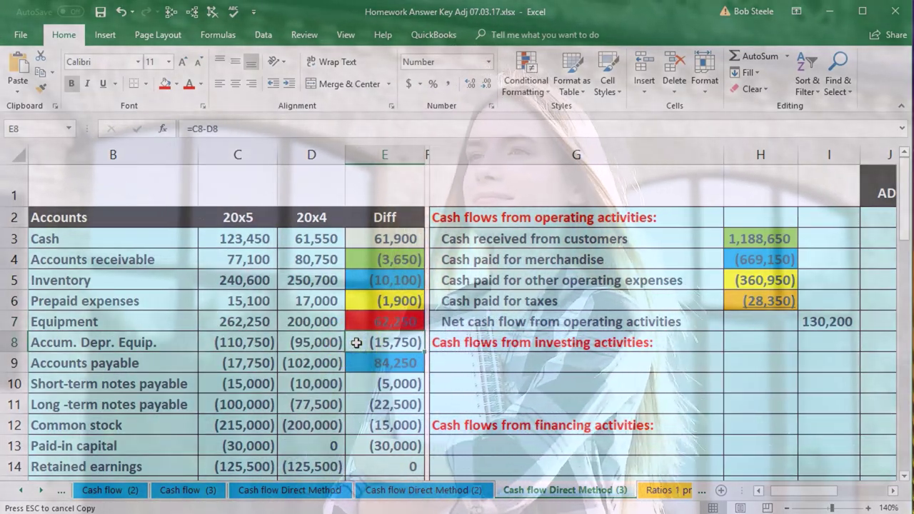
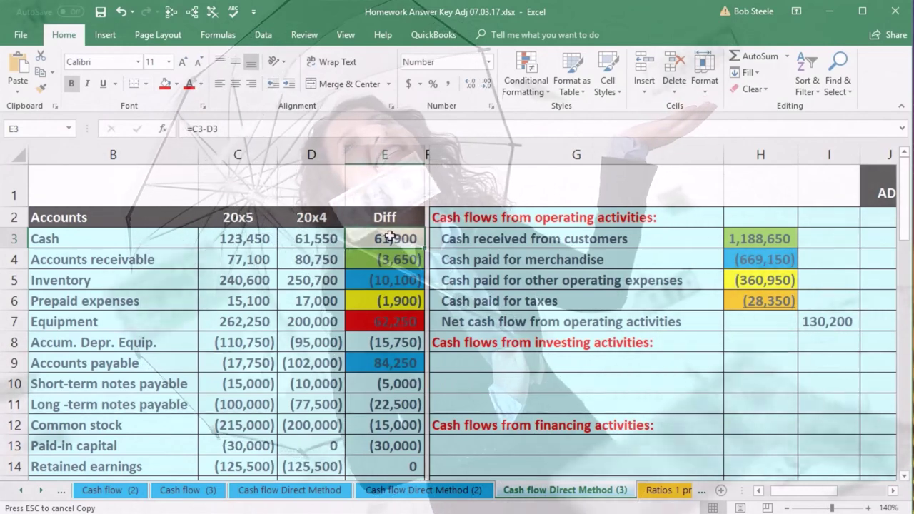
click(384, 325)
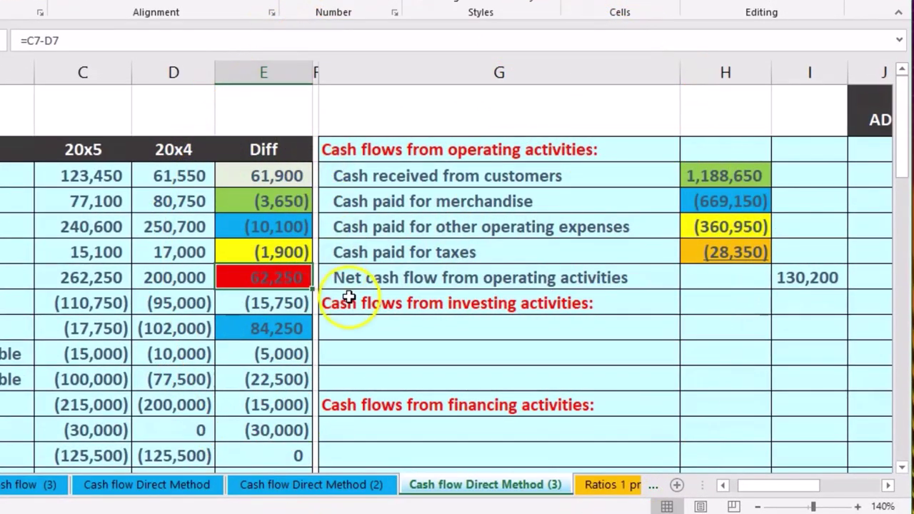
scroll(348, 297, down, 2)
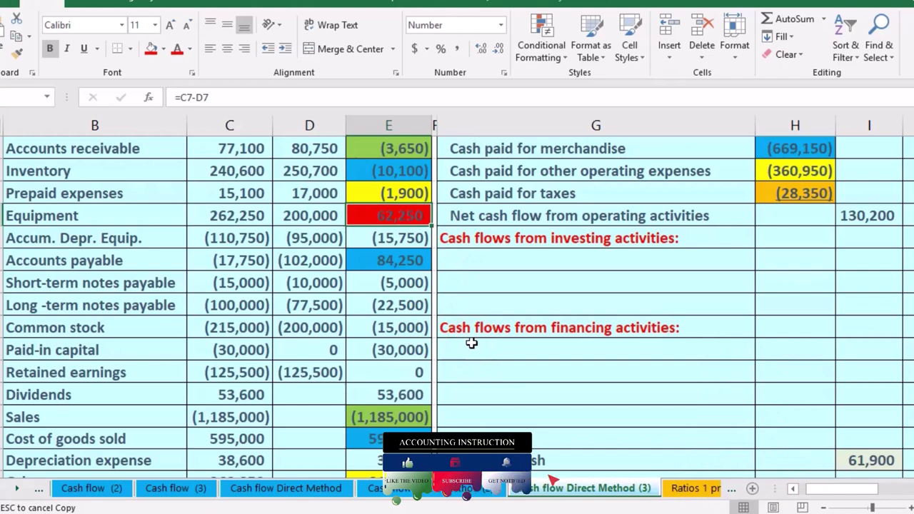
scroll(471, 343, up, 2)
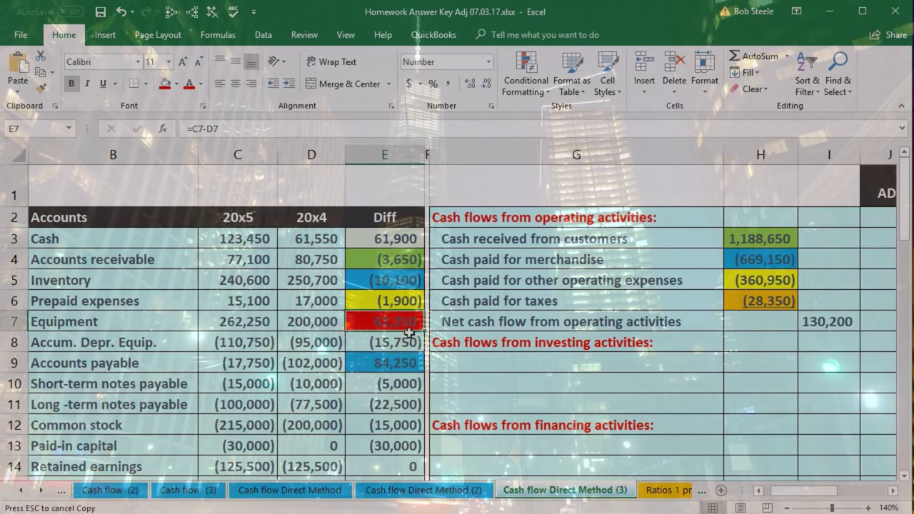
Fill the Accum. Depr. Equip. difference in cell E8 with the same red as the Equipment difference.
click(403, 344)
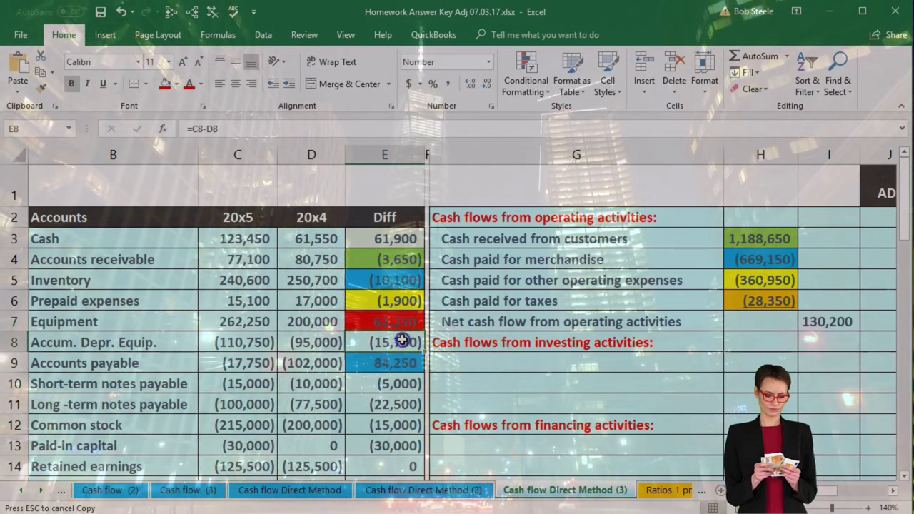
right_click(404, 345)
click(459, 318)
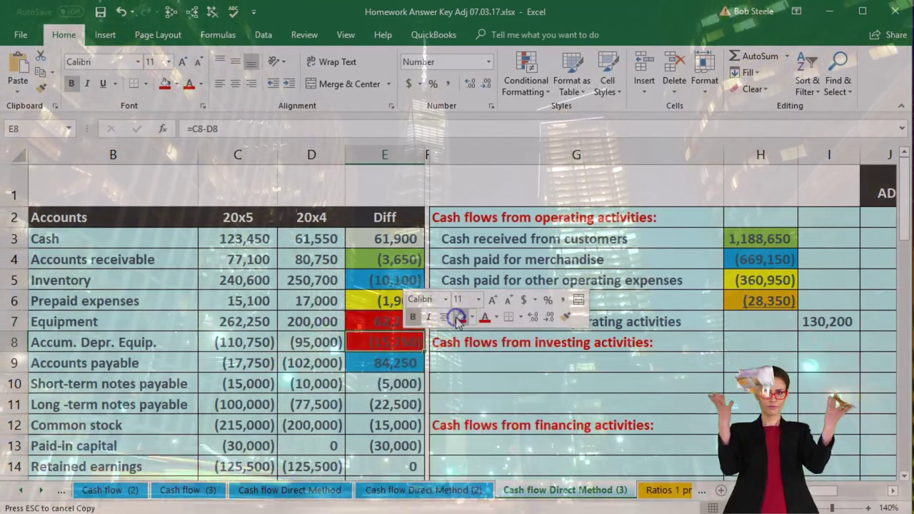
click(397, 397)
scroll(397, 395, down, 1)
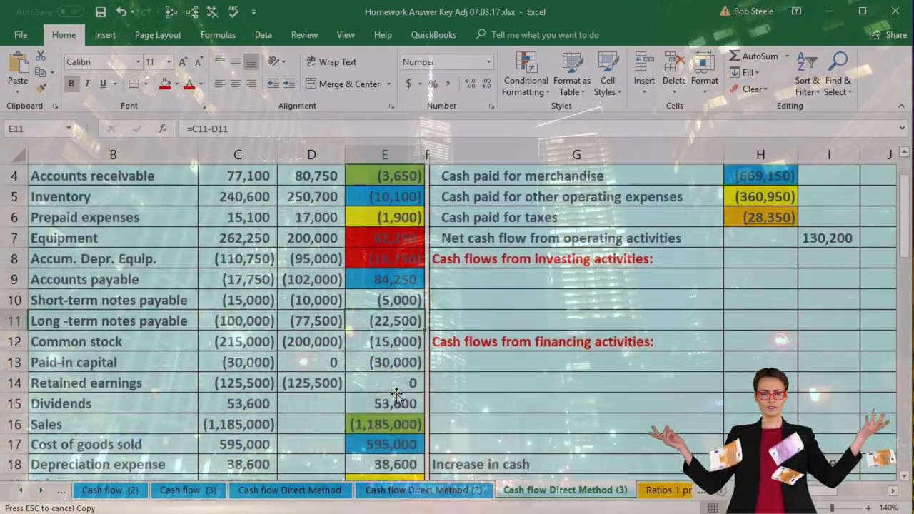
Fill the Depreciation expense difference in cell E18 with the same red as the equipment differences.
scroll(396, 395, down, 1)
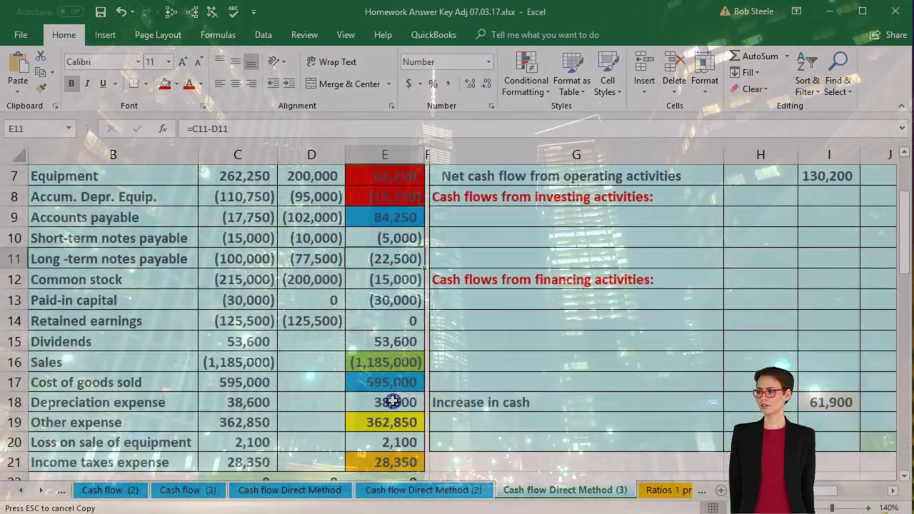
right_click(393, 402)
click(450, 439)
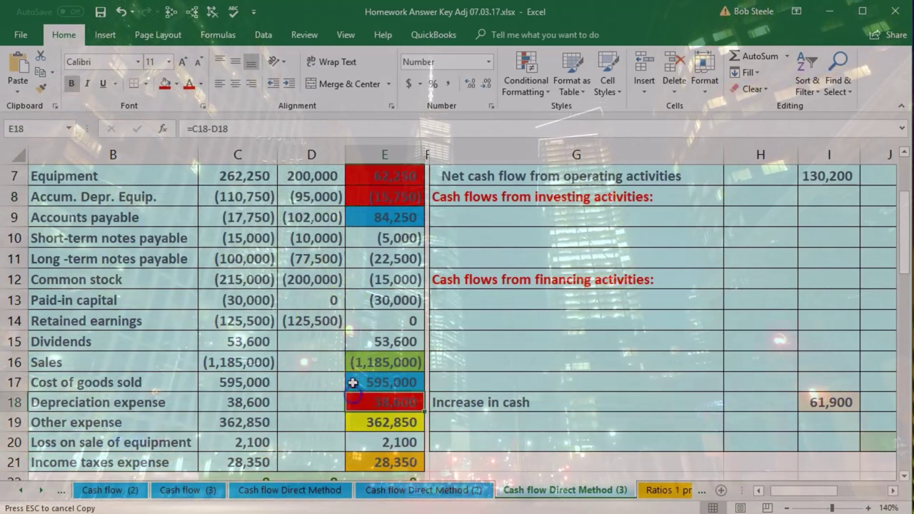
click(357, 199)
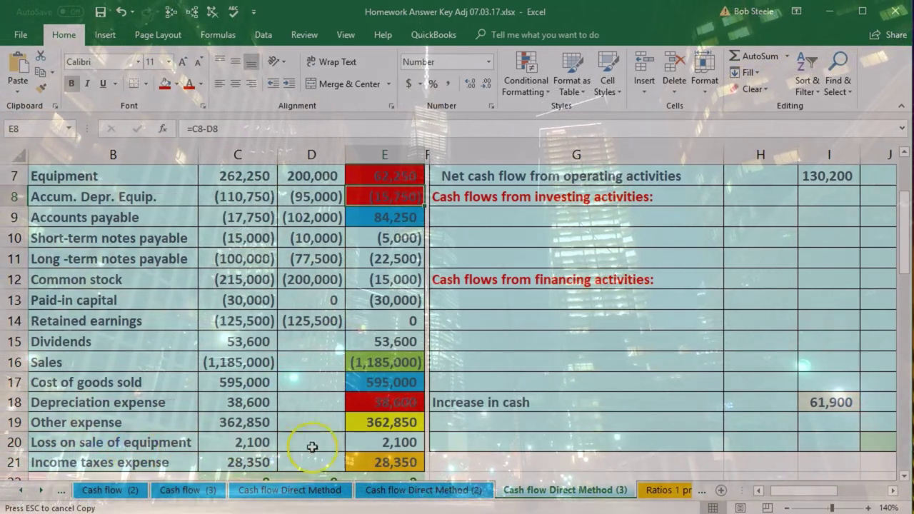
Fill the Loss on sale of equipment difference in cell E20 with the same red.
click(366, 442)
right_click(369, 443)
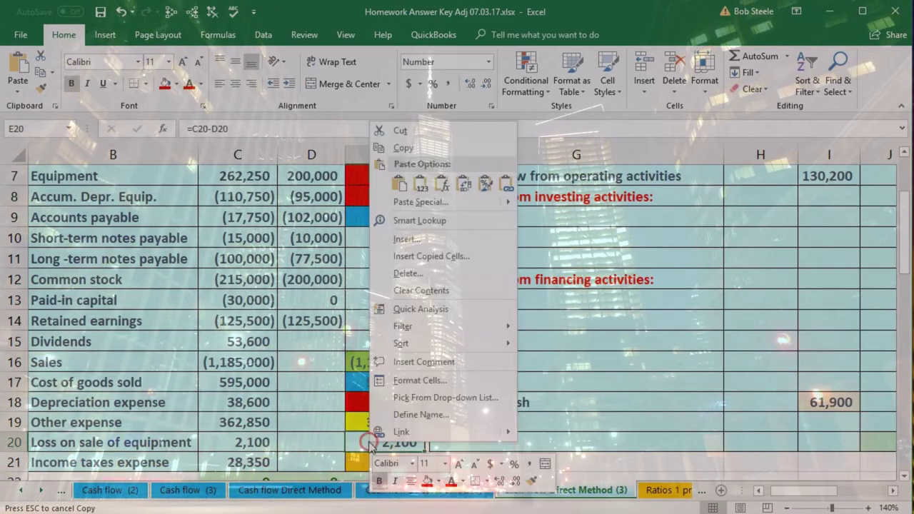
click(423, 473)
click(427, 481)
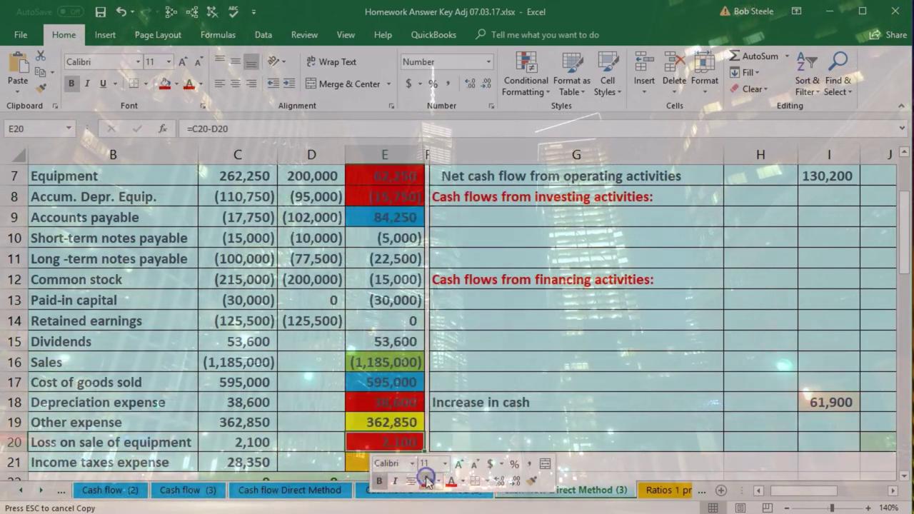
Add the line label "Cash paid for purchase of equipment" in cell G9 under the investing activities heading.
click(408, 305)
scroll(405, 266, up, 1)
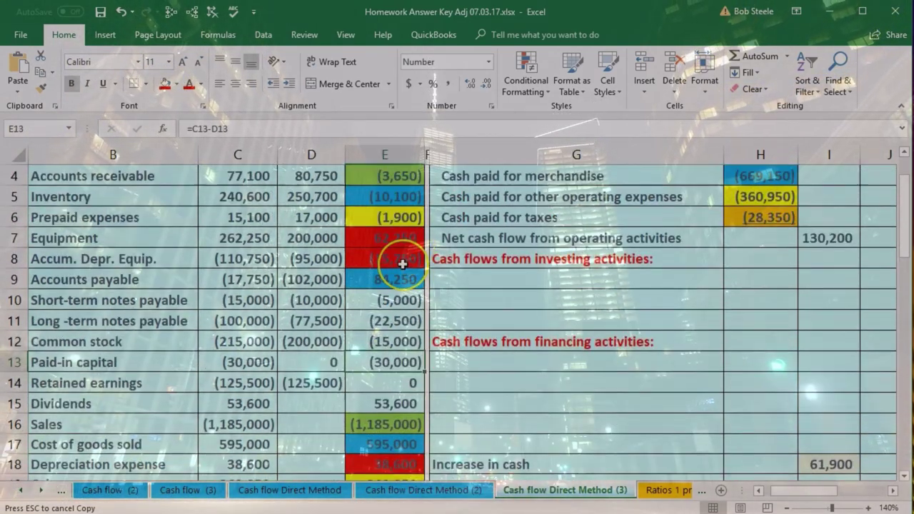
scroll(403, 264, down, 1)
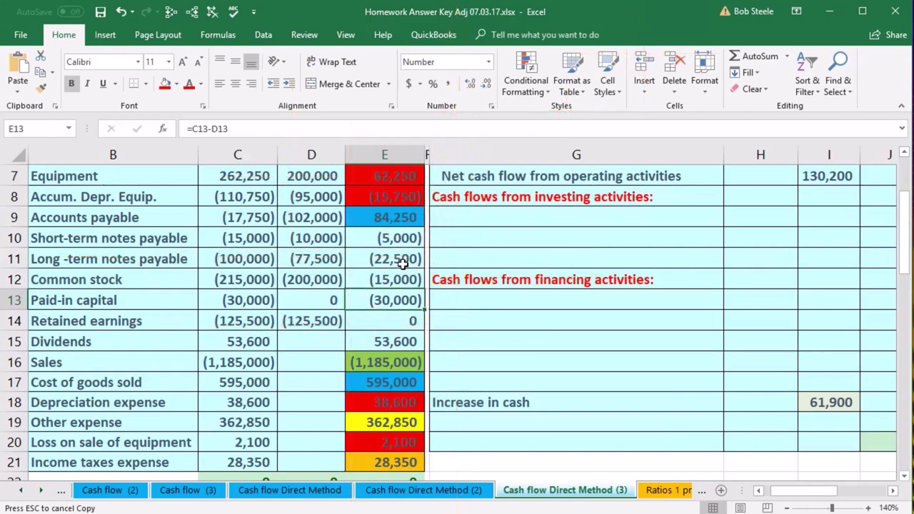
scroll(403, 265, up, 2)
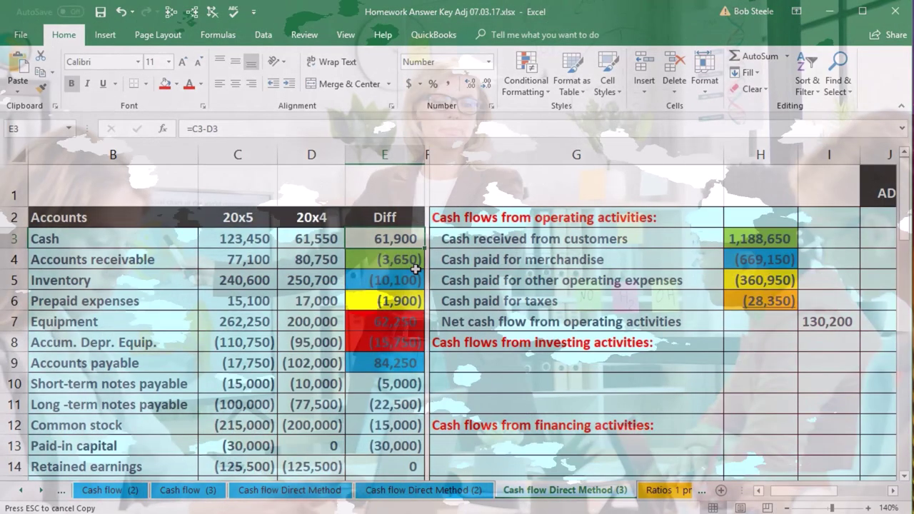
click(404, 325)
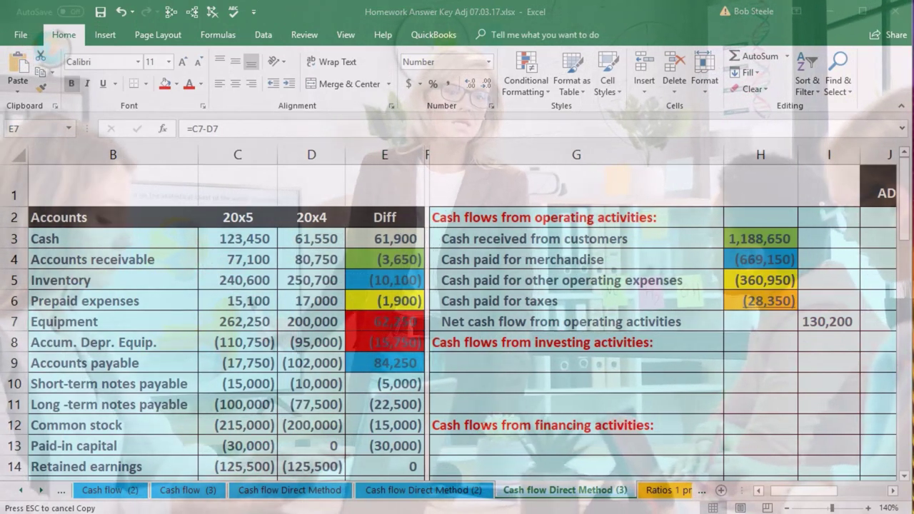
click(573, 370)
text(Cash paid for purchase of equipment)
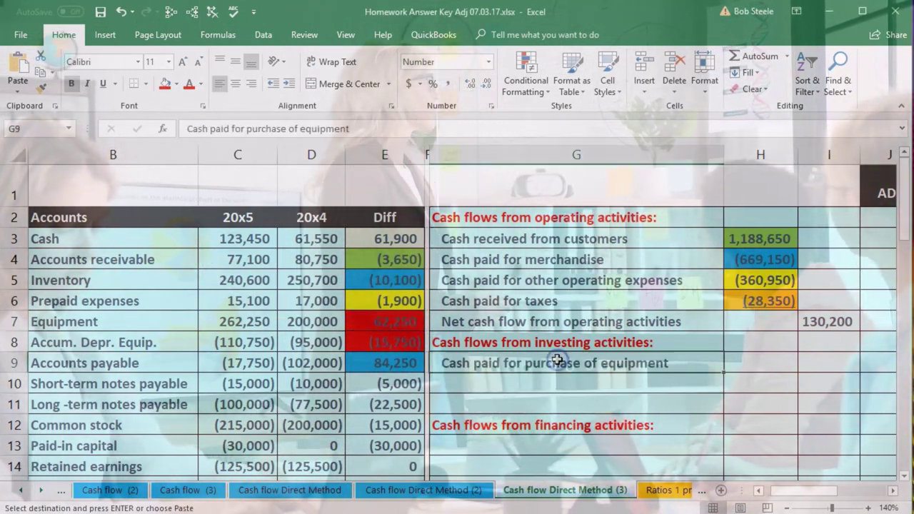
Enter the formula -E7-E8-E18-E20 in cell H9 as the cash paid for purchase of equipment.
click(747, 359)
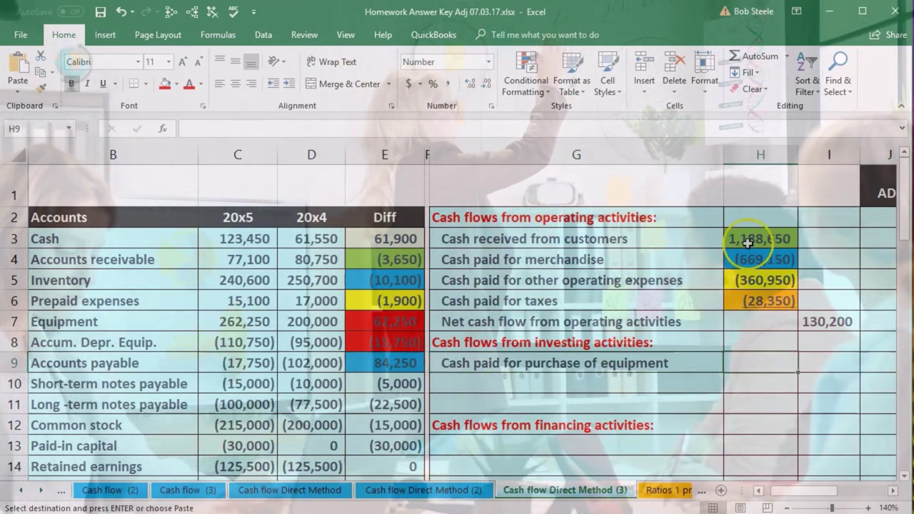
text(-)
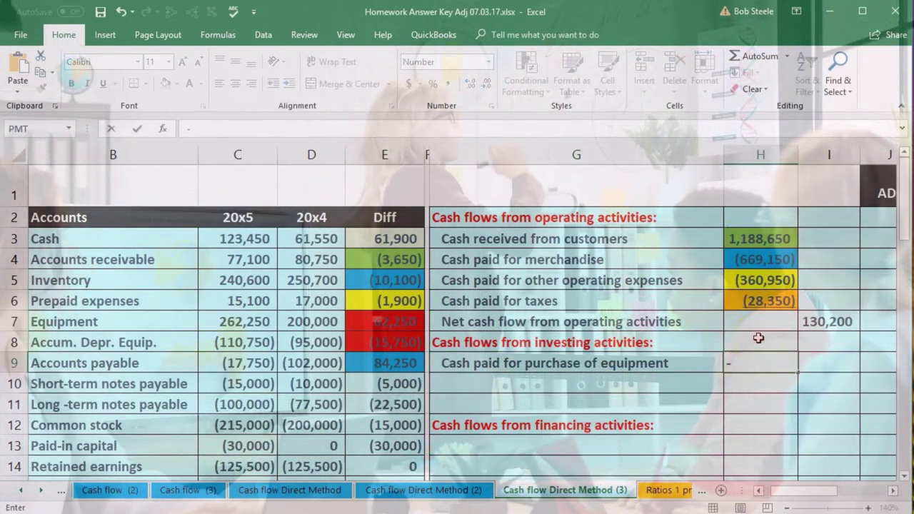
click(403, 320)
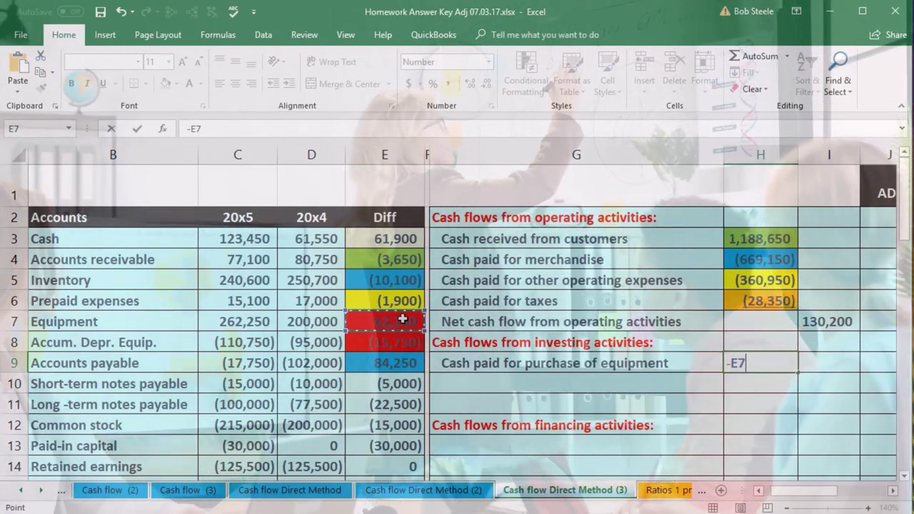
text(-)
click(386, 341)
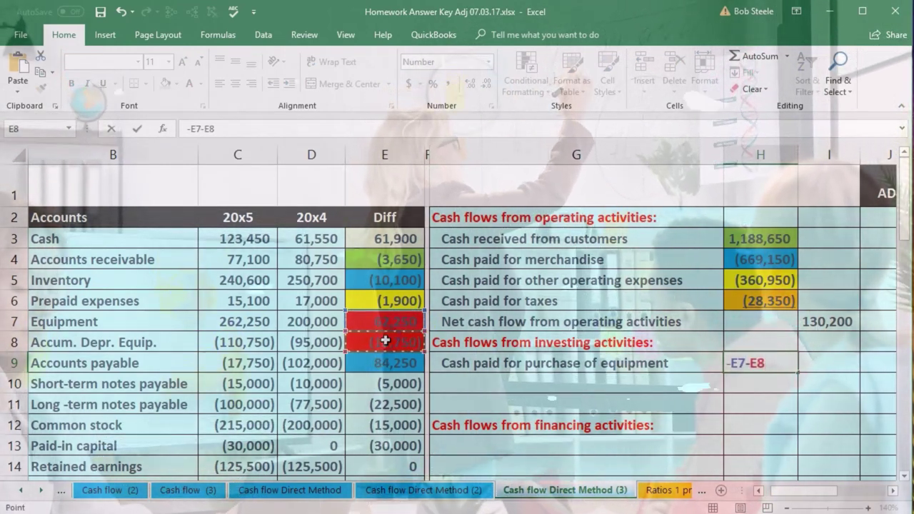
text(-)
scroll(384, 397, down, 2)
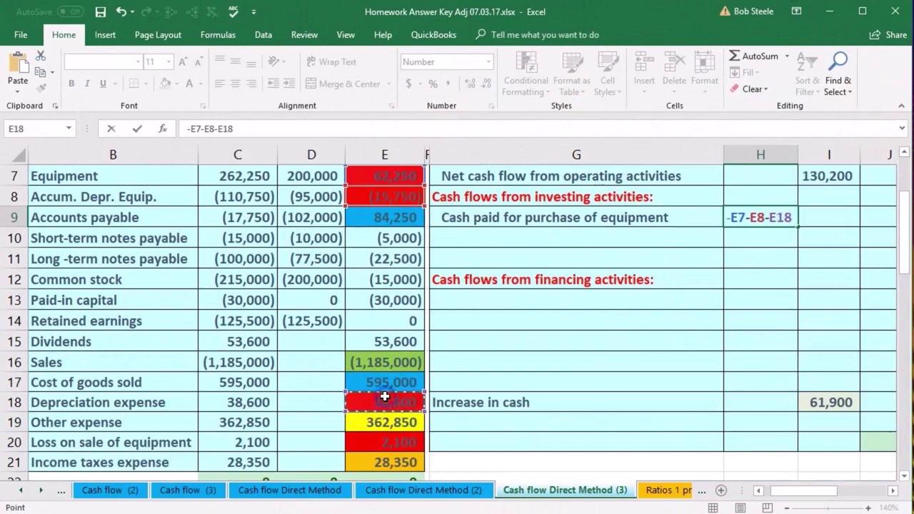
click(379, 437)
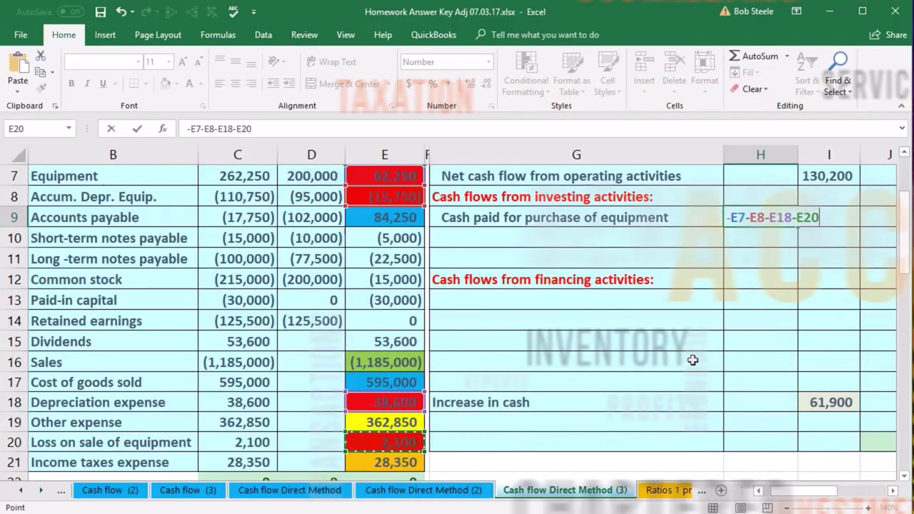
key(Return)
scroll(693, 360, up, 1)
scroll(714, 322, up, 1)
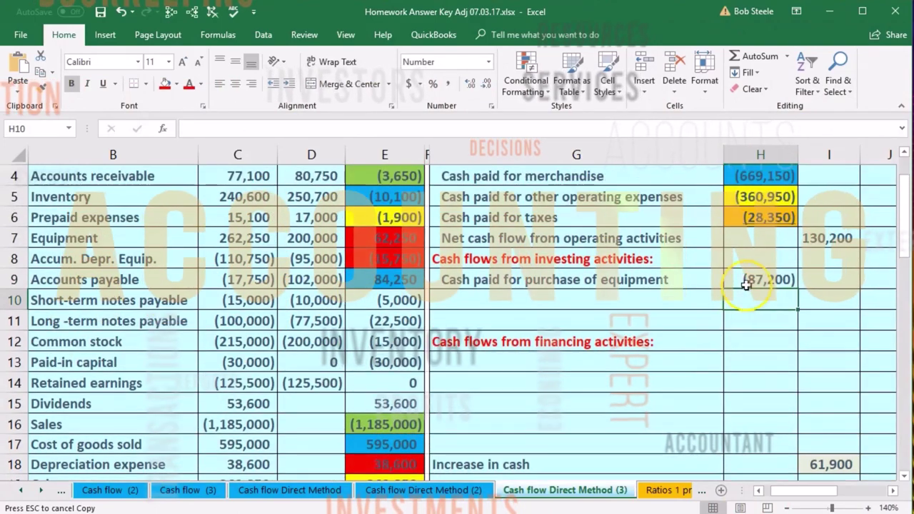
Check the equipment purchase amount in H9 against the Equipment difference and fill H9 with the same red.
click(745, 280)
scroll(500, 329, up, 2)
click(377, 317)
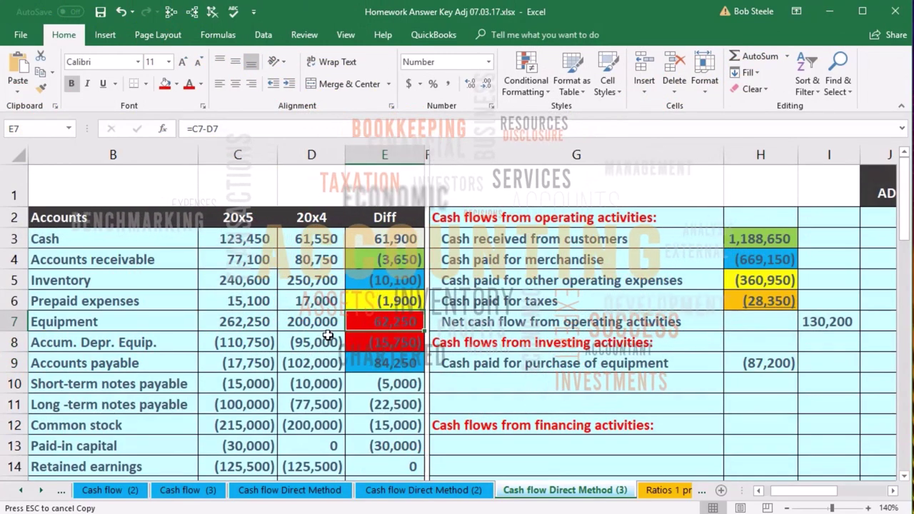
click(753, 363)
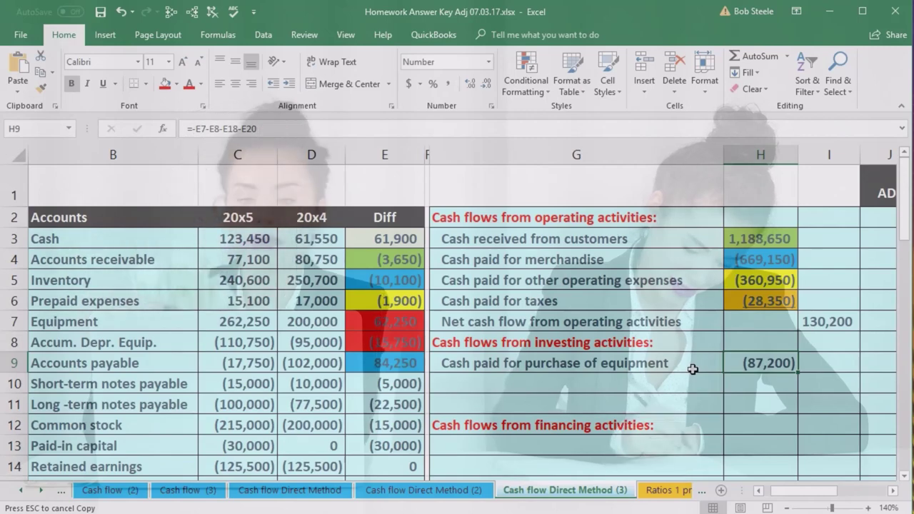
right_click(725, 365)
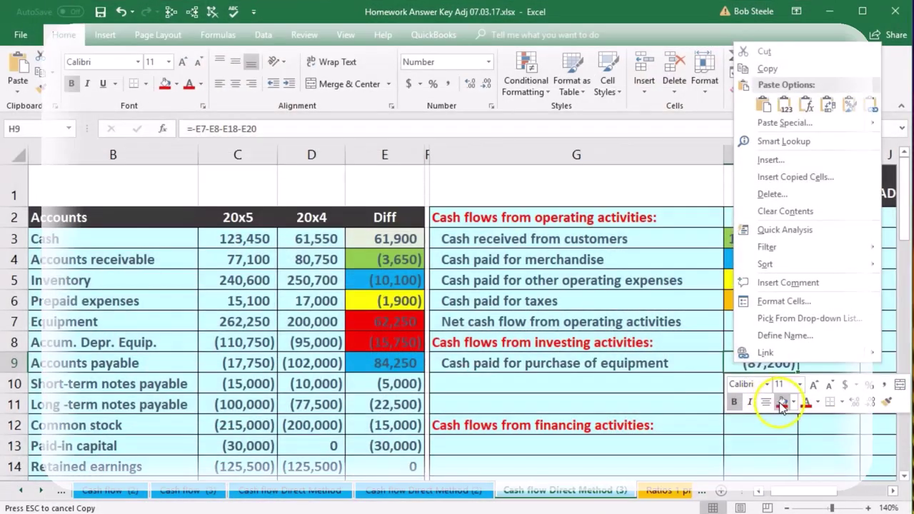
click(690, 381)
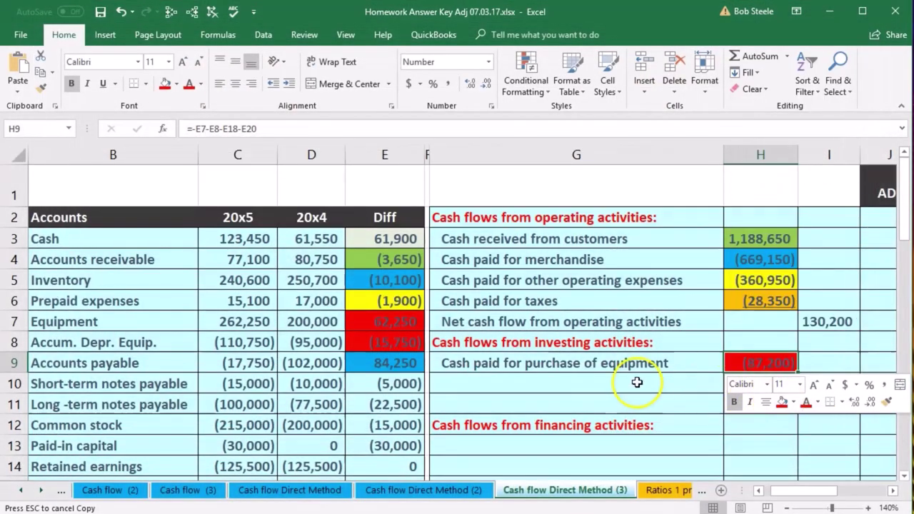
click(610, 384)
Add the subtotal label "Net cash flows form investing activities" in cell G11, above the financing activities heading.
scroll(613, 383, down, 2)
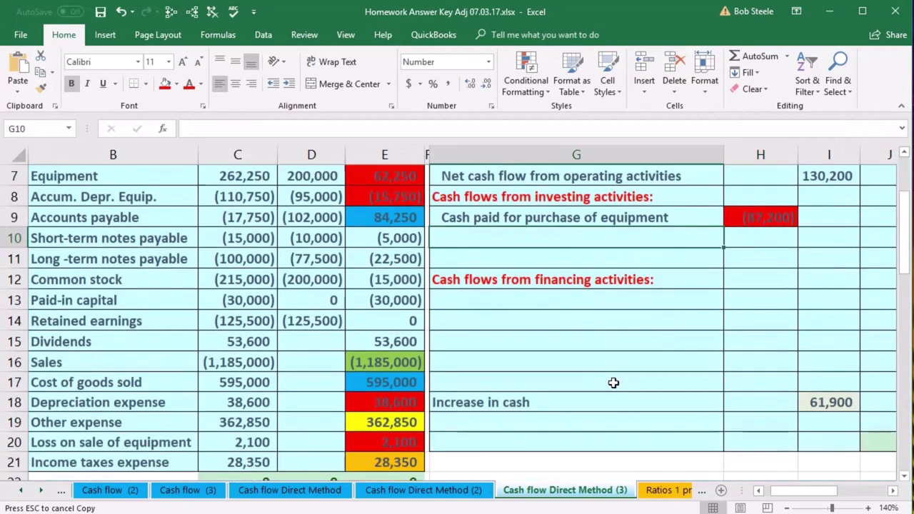
click(795, 409)
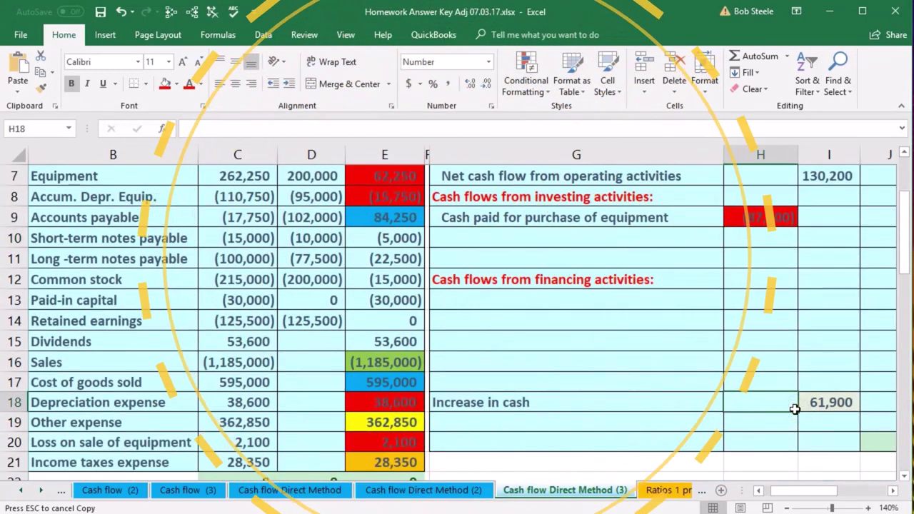
scroll(794, 408, up, 2)
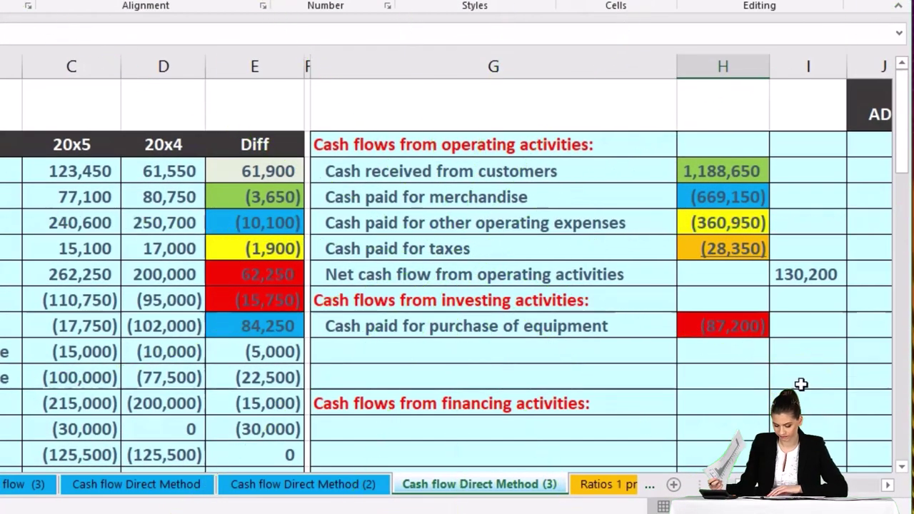
click(805, 378)
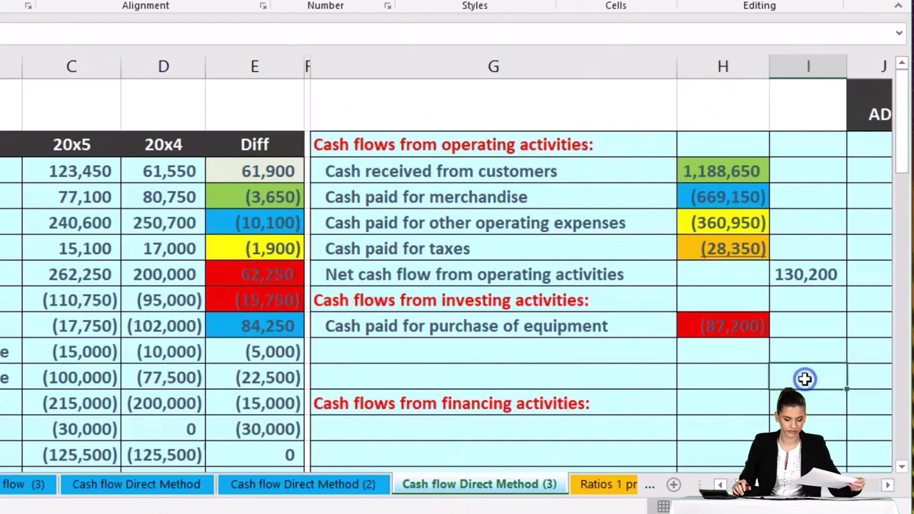
key(ctrl+c)
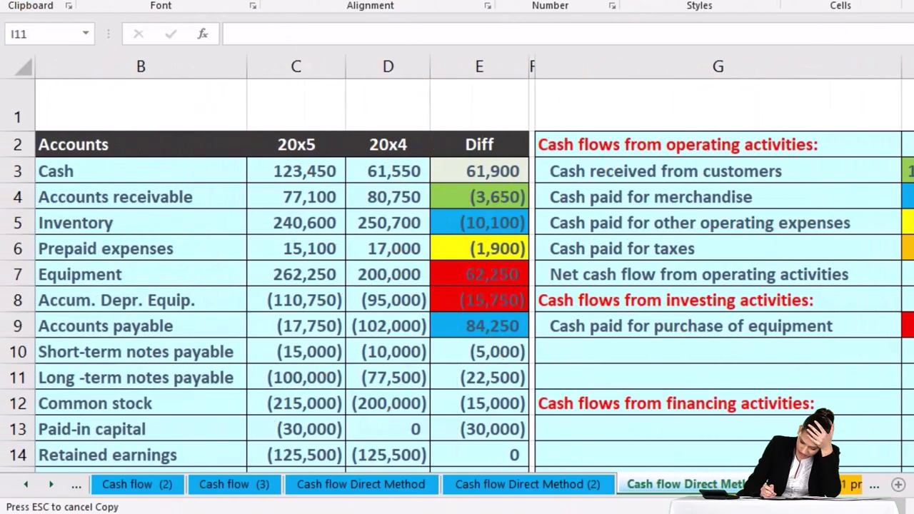
click(680, 373)
key(ctrl+v)
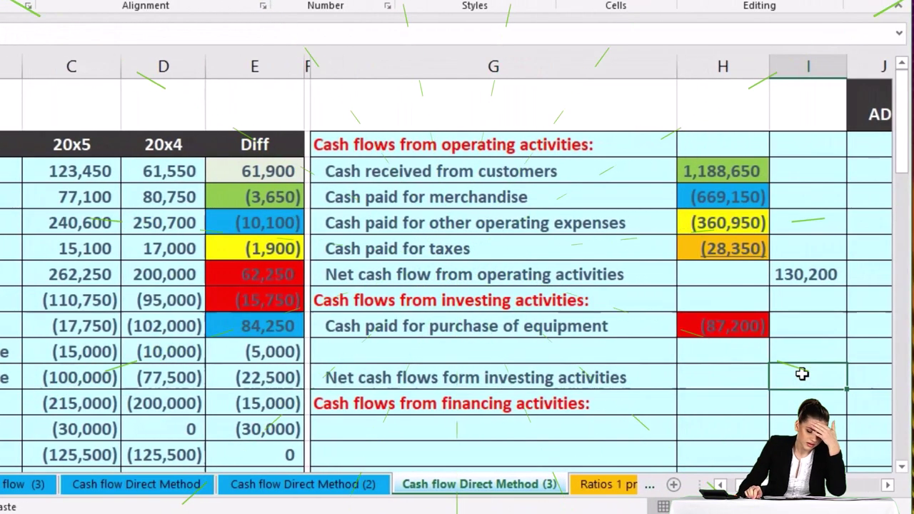
Add the line label "Cash received from sale of equipment" in cell G10.
click(560, 347)
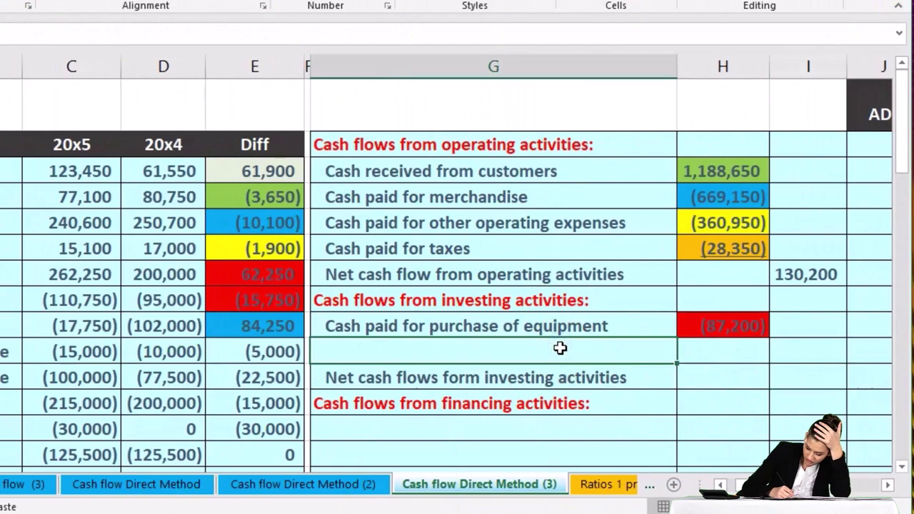
scroll(539, 361, down, 2)
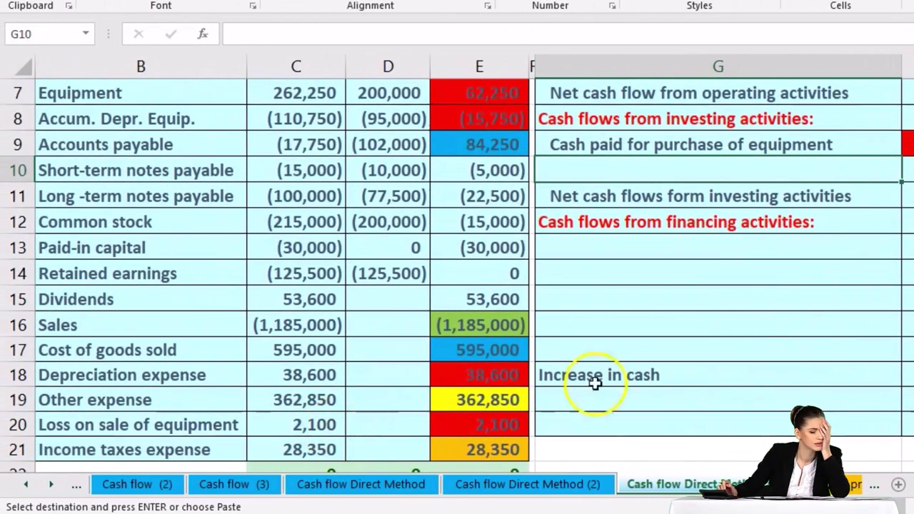
scroll(728, 275, up, 1)
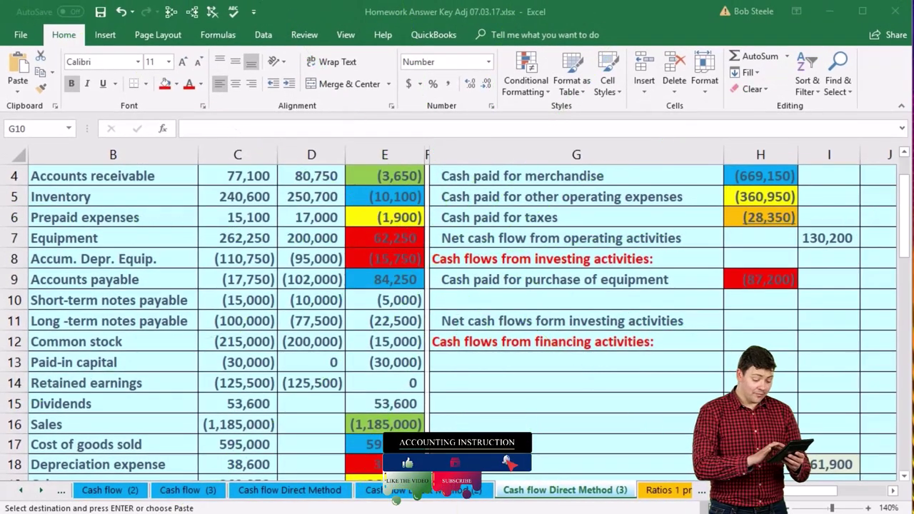
key(ctrl+v)
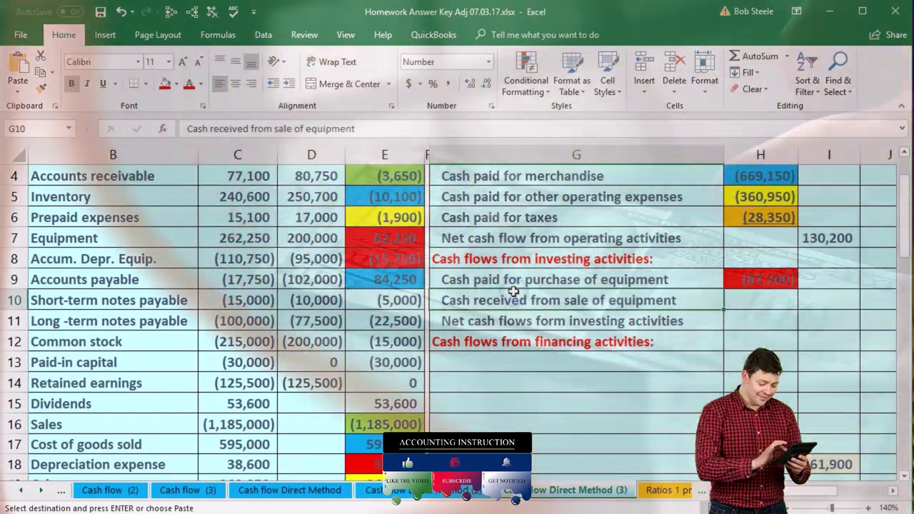
Total the investing cash flows in cell I11 with a SUM of H9:H10.
click(751, 304)
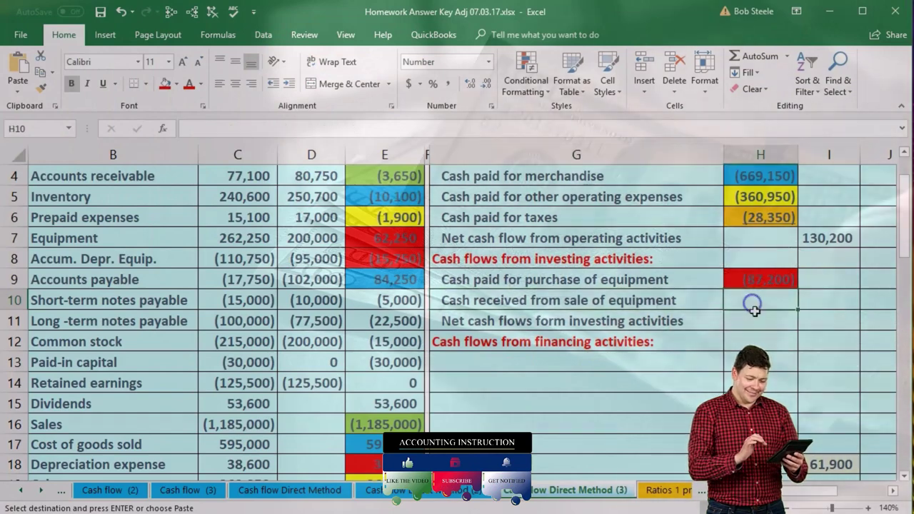
click(818, 319)
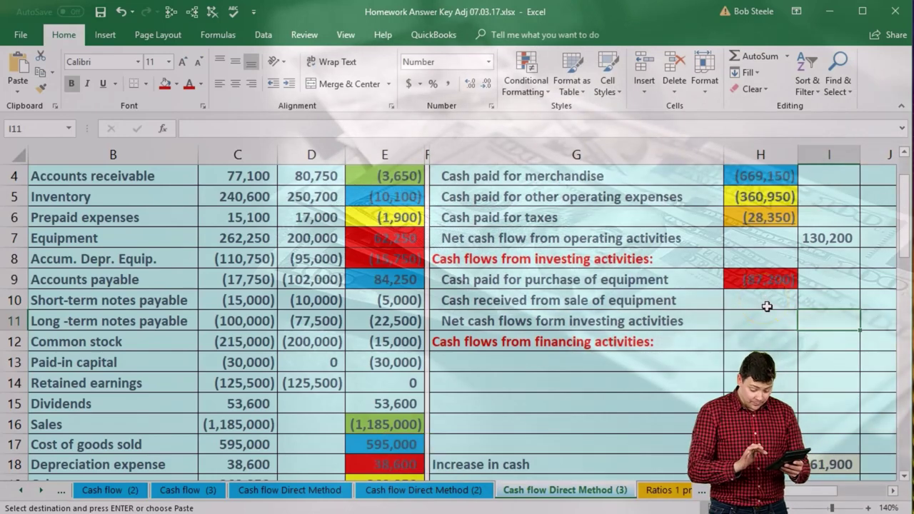
text(=su)
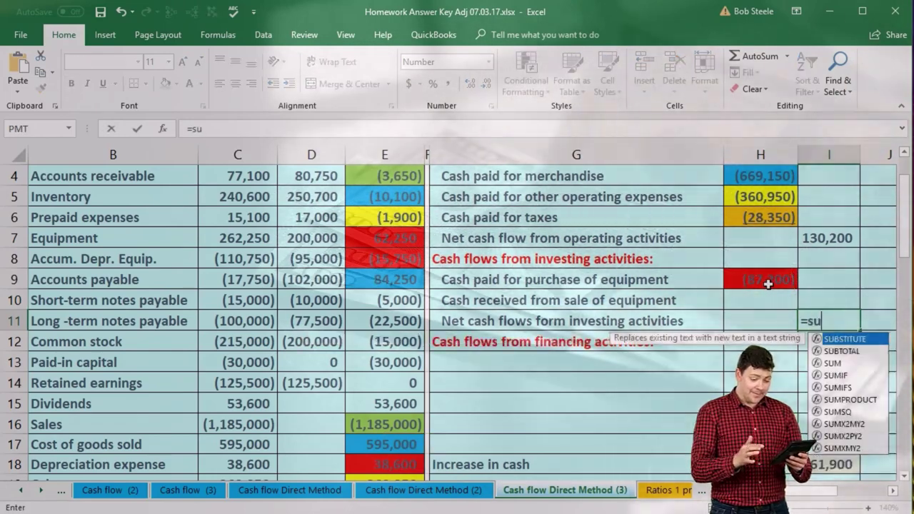
text(m()
drag(767, 284, 767, 296)
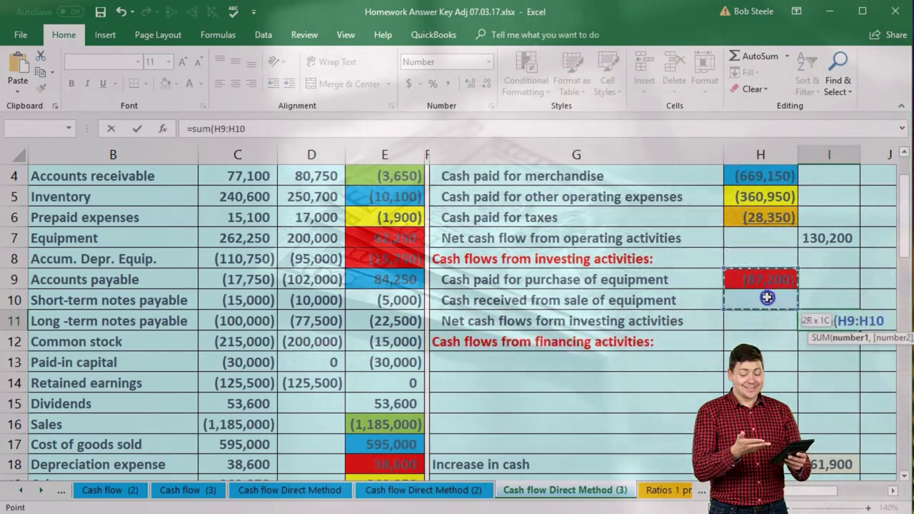
key(Return)
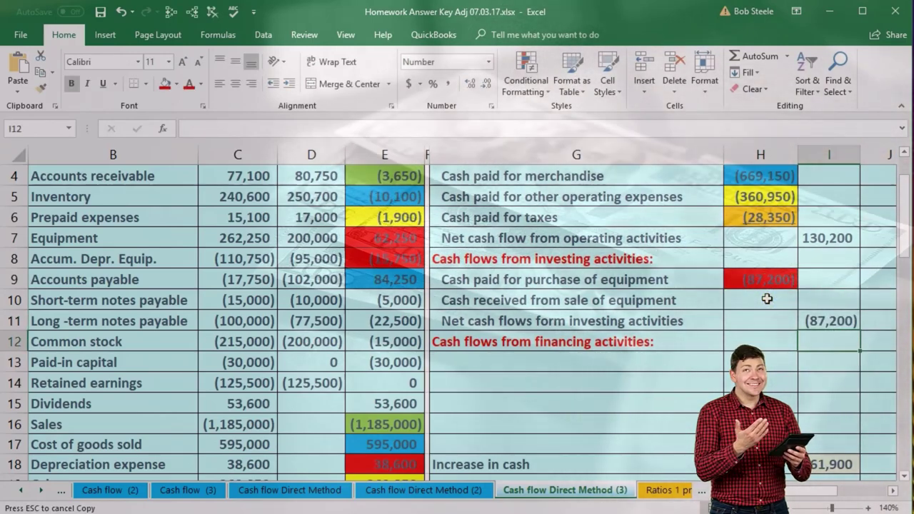
click(698, 347)
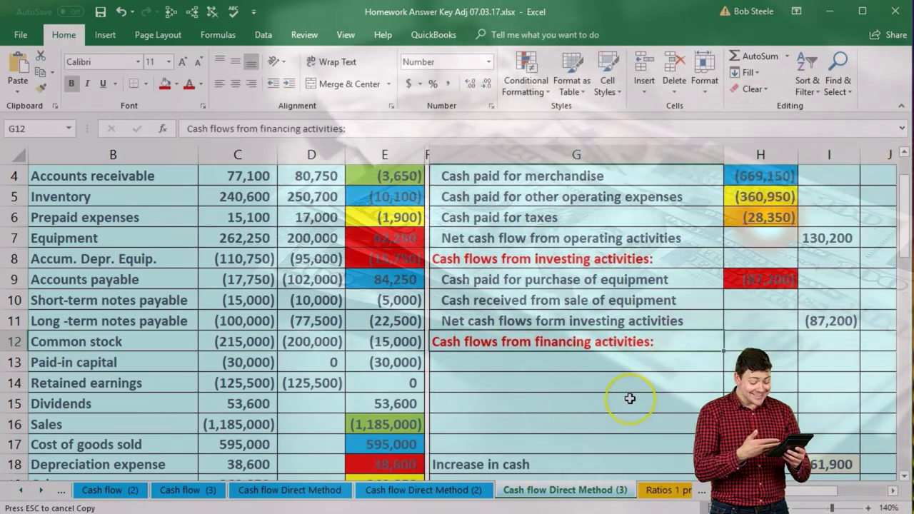